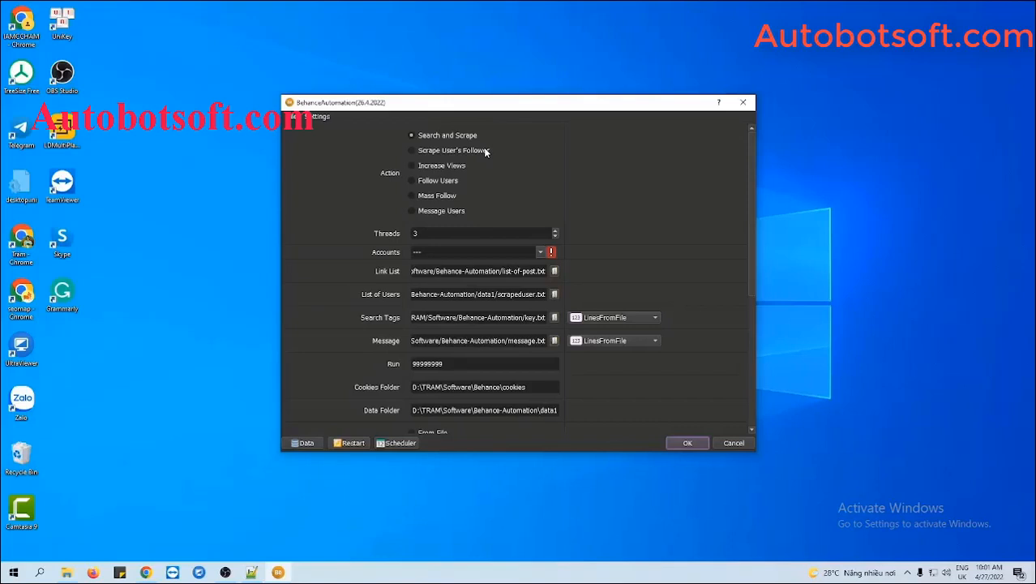
- Choose Increase Views as the action and open the Database Manager
left_click(414, 166)
left_click(305, 443)
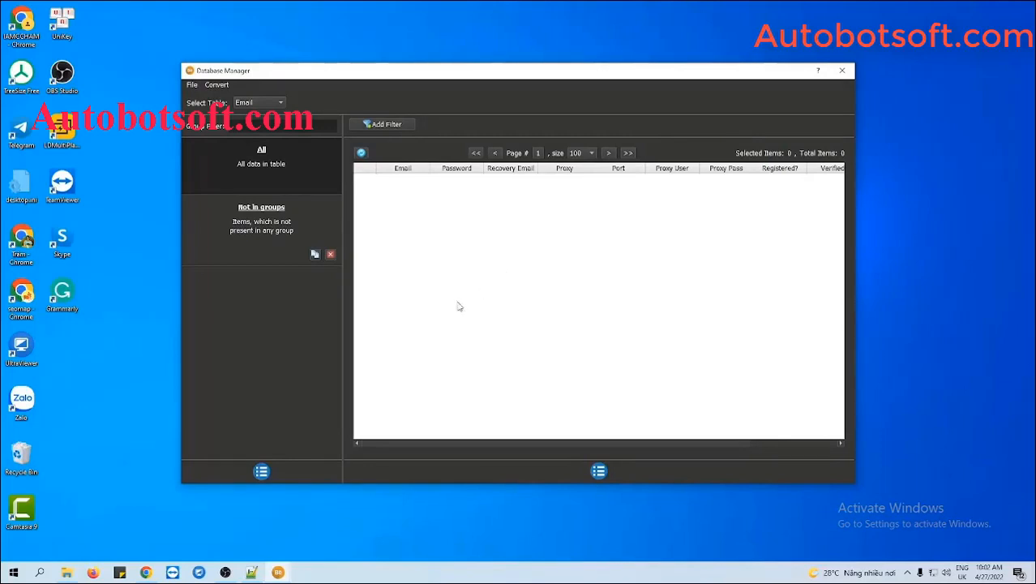
- Add a new account group named 'Tutorial' and select it
left_click(262, 471)
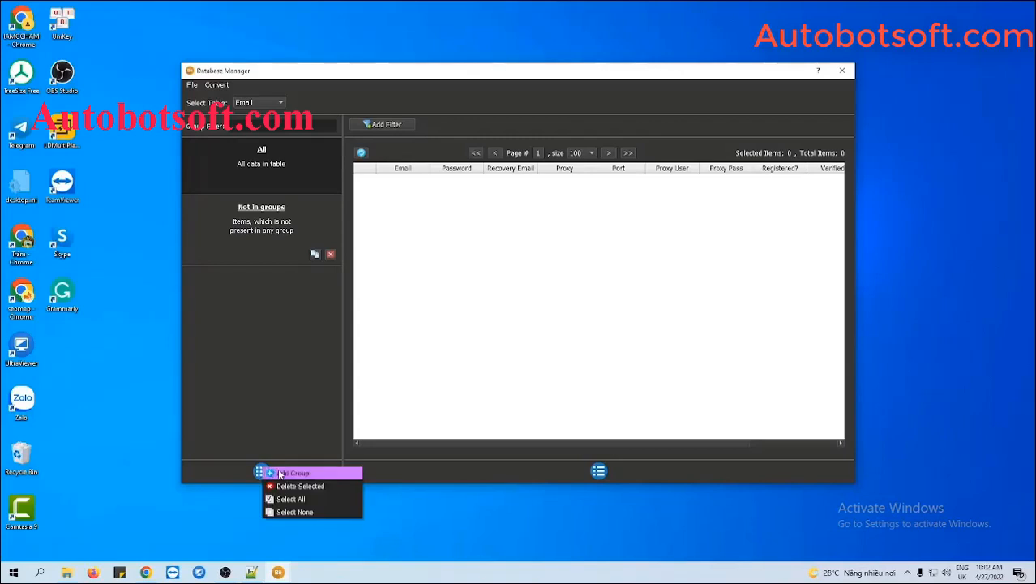
left_click(281, 474)
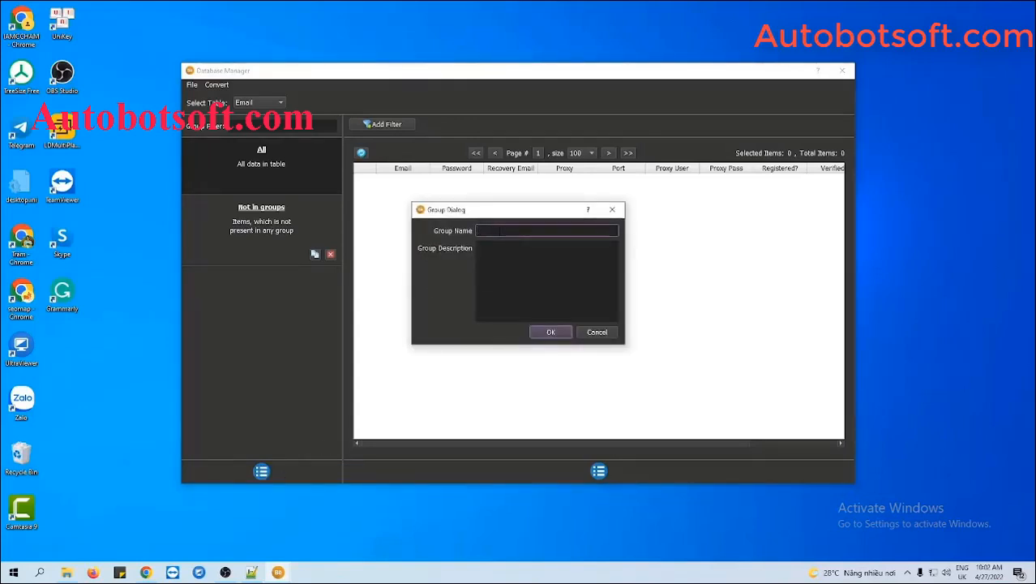
type("Tutorial")
left_click(542, 332)
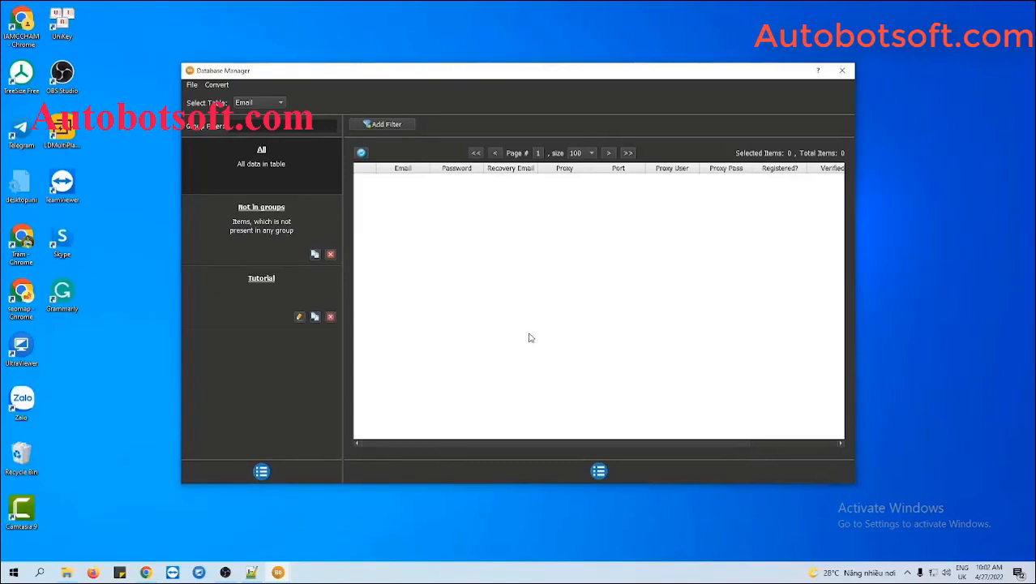
left_click(272, 290)
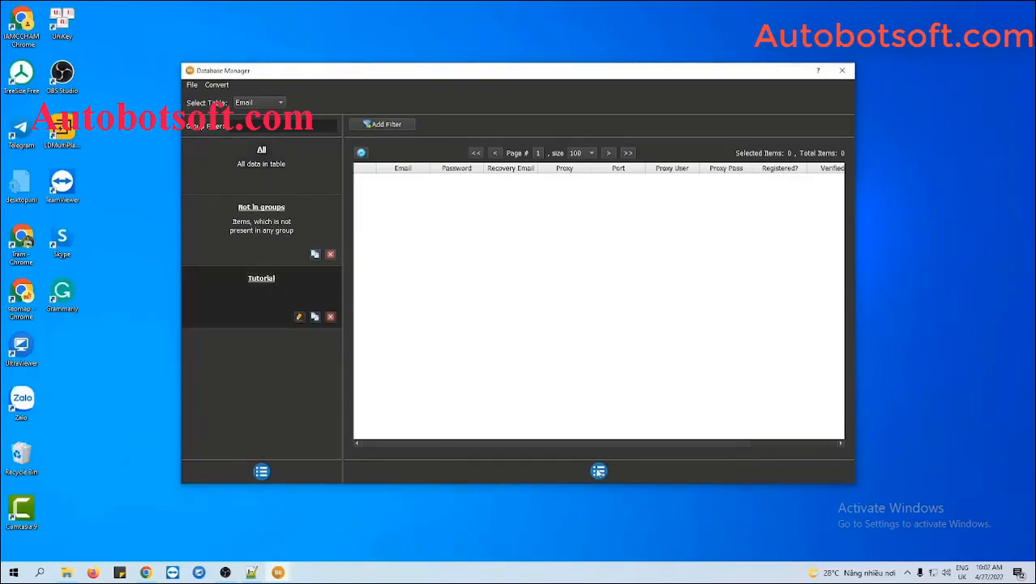
left_click(598, 471)
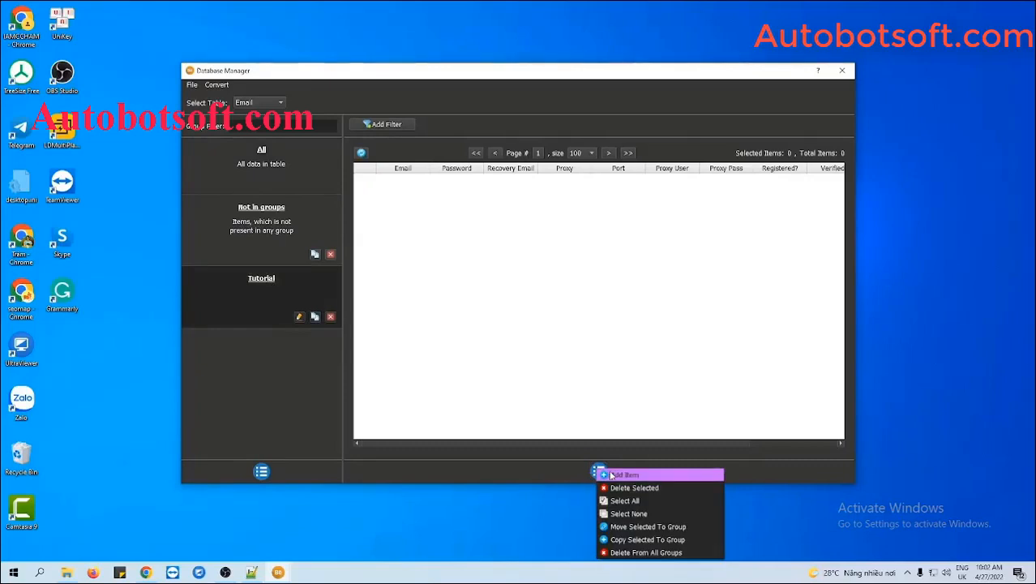
- Start a new account entry and fill in its email, password and recovery email
left_click(602, 474)
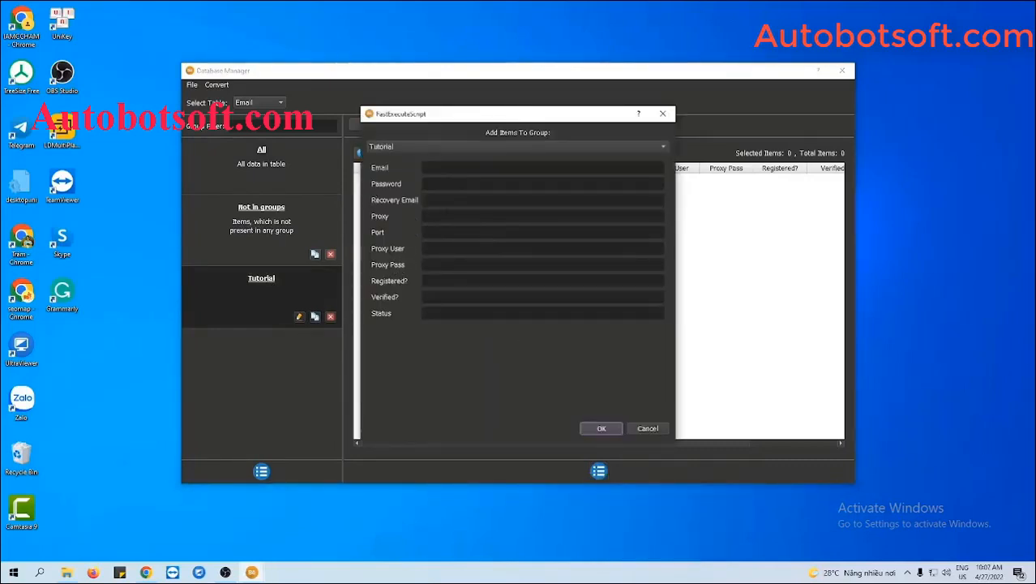
left_click(451, 169)
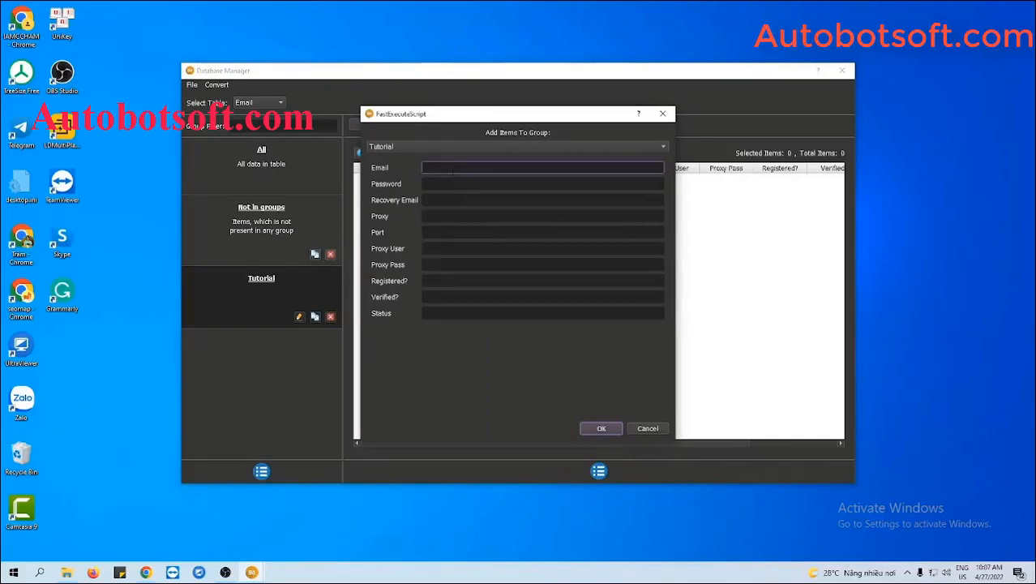
left_click(484, 183)
type("123")
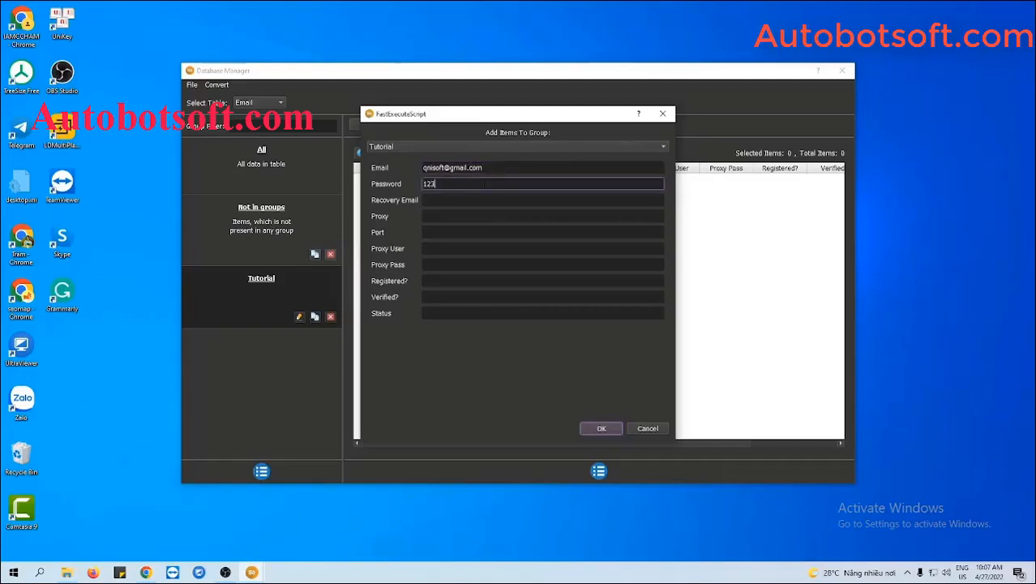
type("45678")
left_click(467, 197)
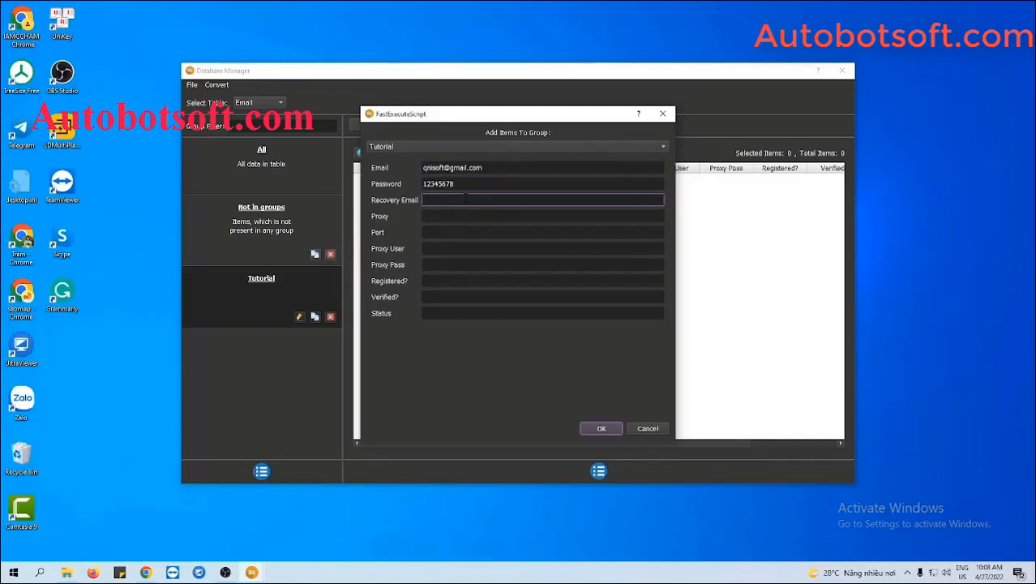
- Set the account's proxy to 116.105.131.74 with port 3138 and save the entry
left_click(486, 216)
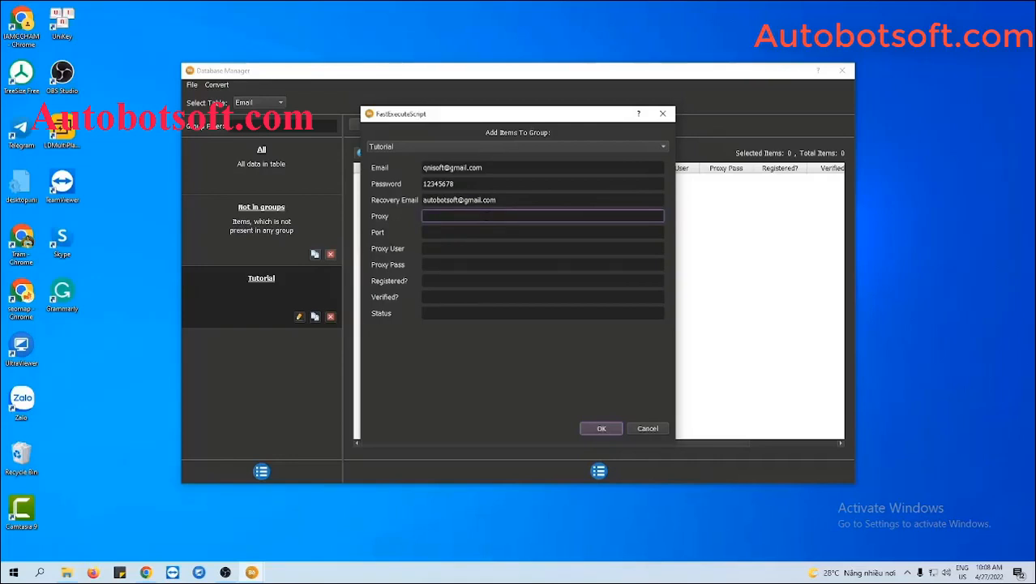
type("116.105.131.74")
left_click(454, 232)
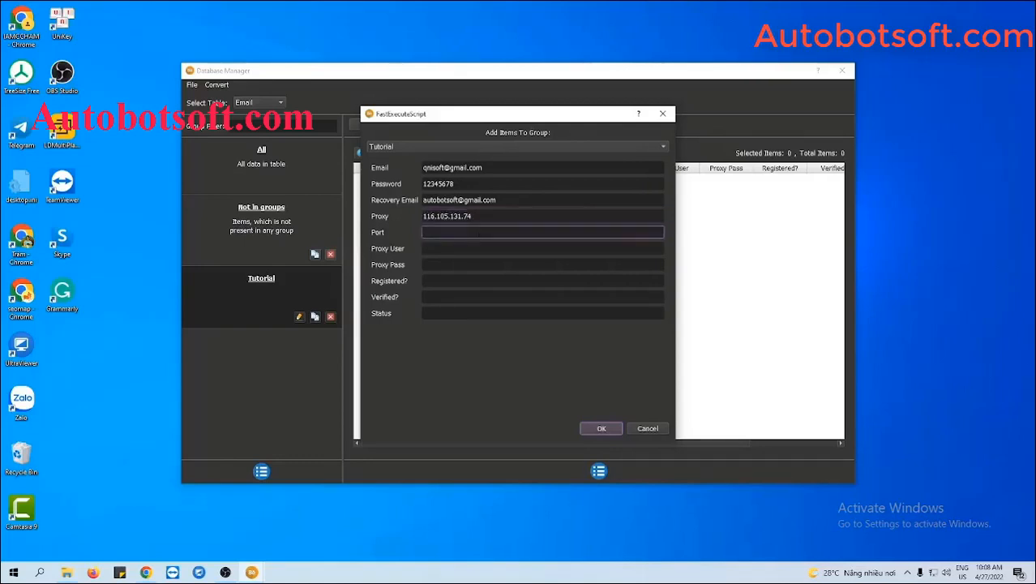
type("3138")
key("BackSpace")
type("38")
left_click(472, 251)
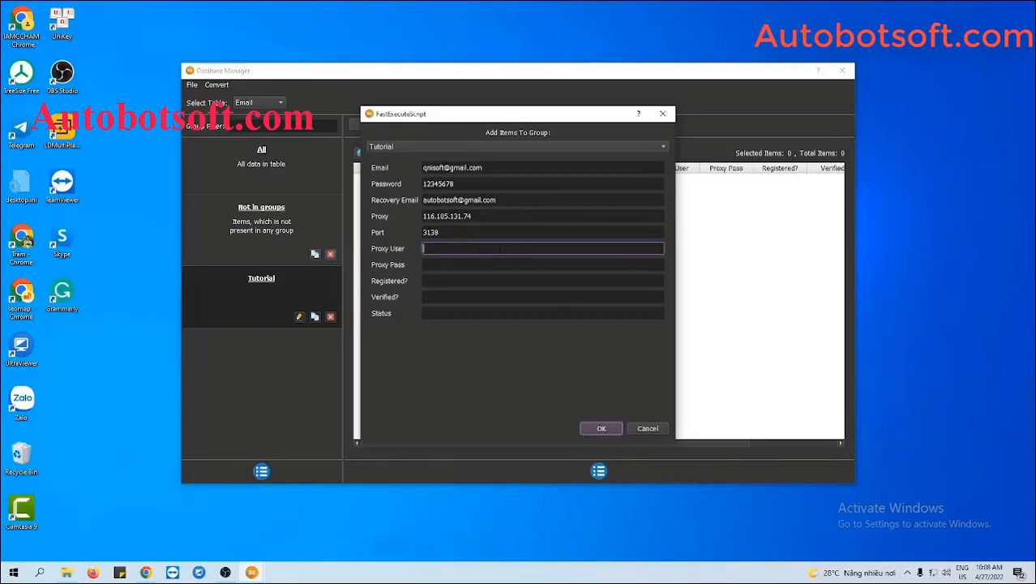
left_click(601, 428)
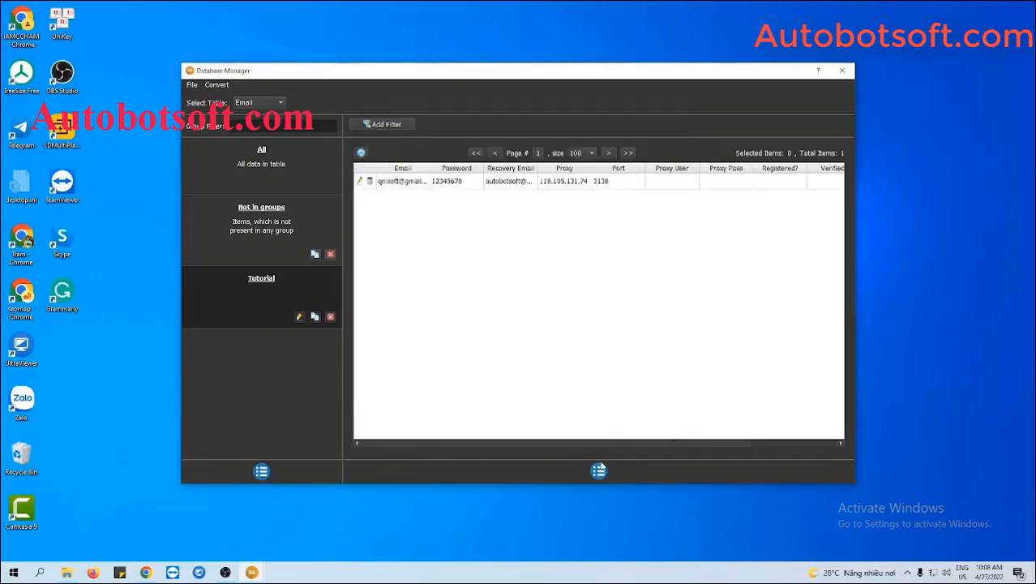
left_click(599, 471)
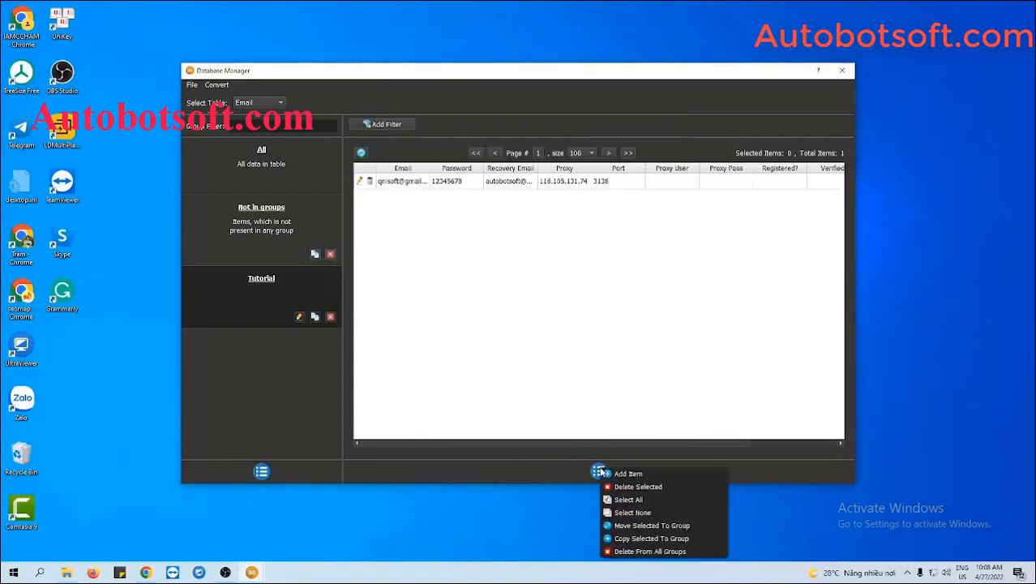
left_click(604, 341)
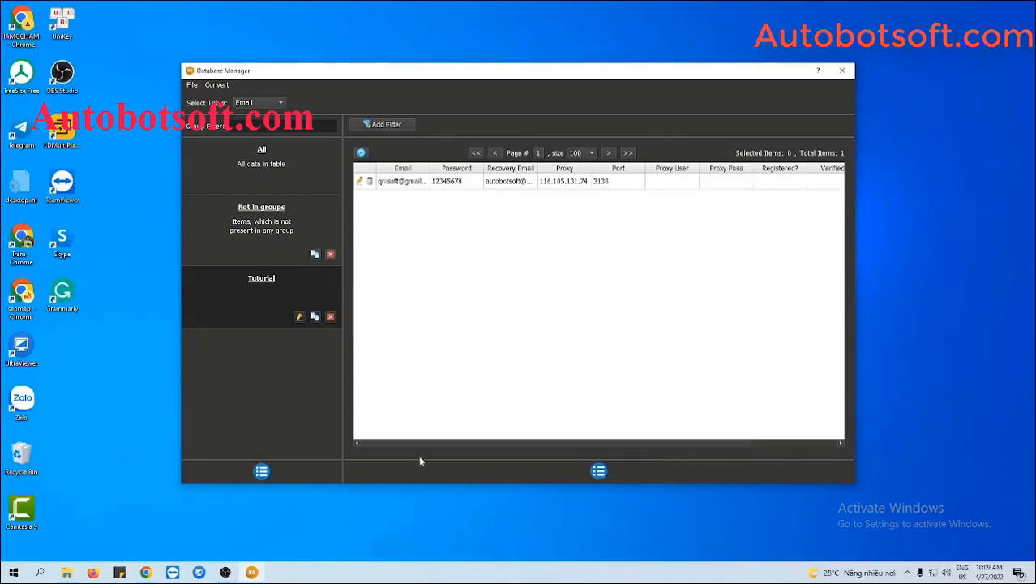
left_click(65, 571)
- Create a new text file named accounts.txt in Behance-Automation and open it in Notepad++
right_click(136, 370)
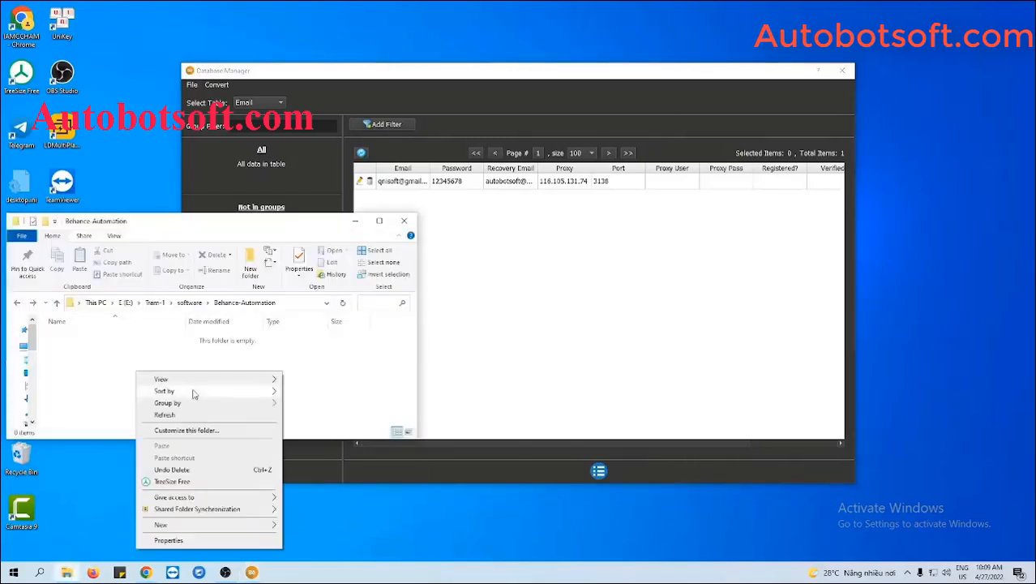
mouse_move(188, 527)
left_click(314, 498)
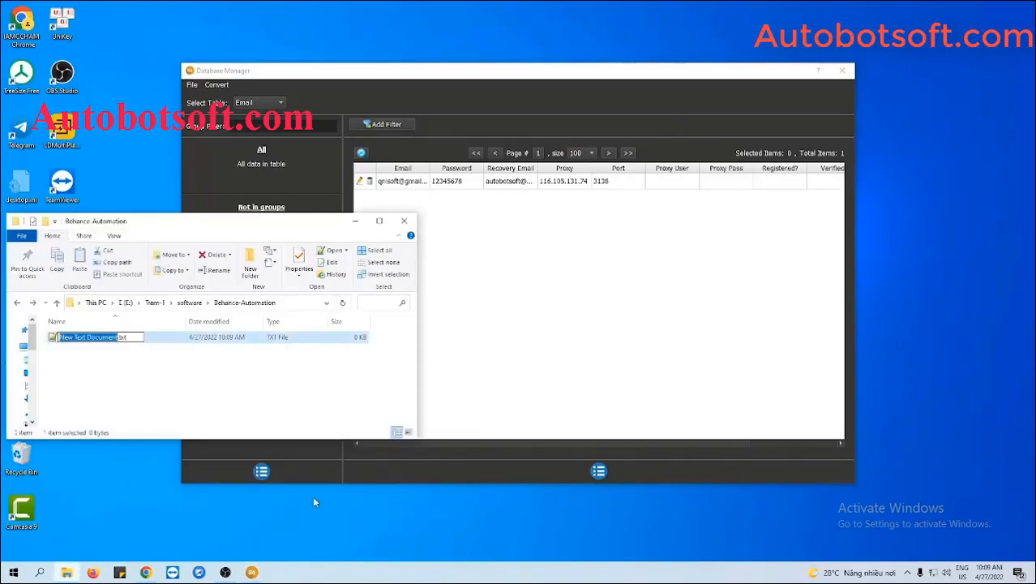
type("accounts")
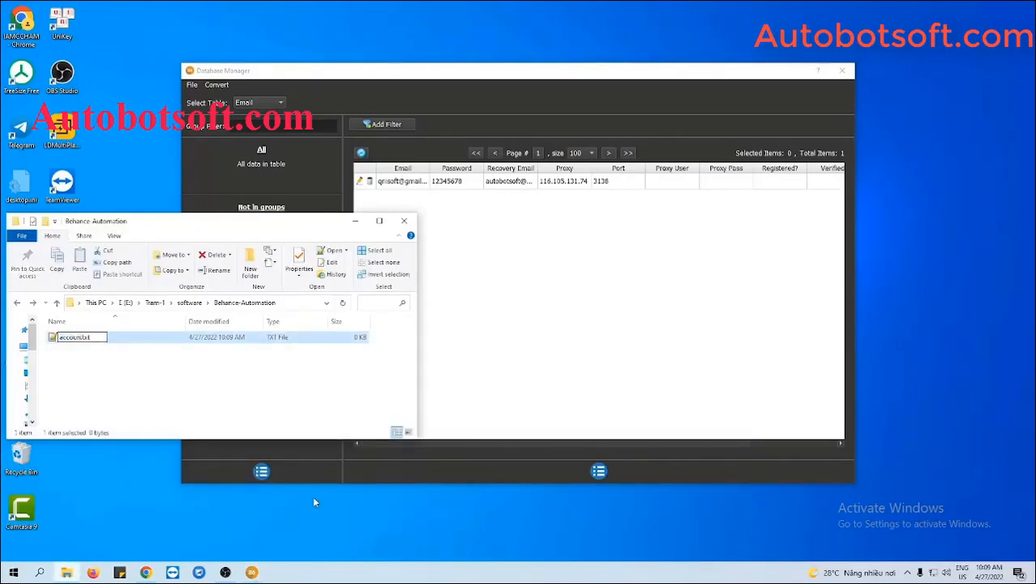
key("Return")
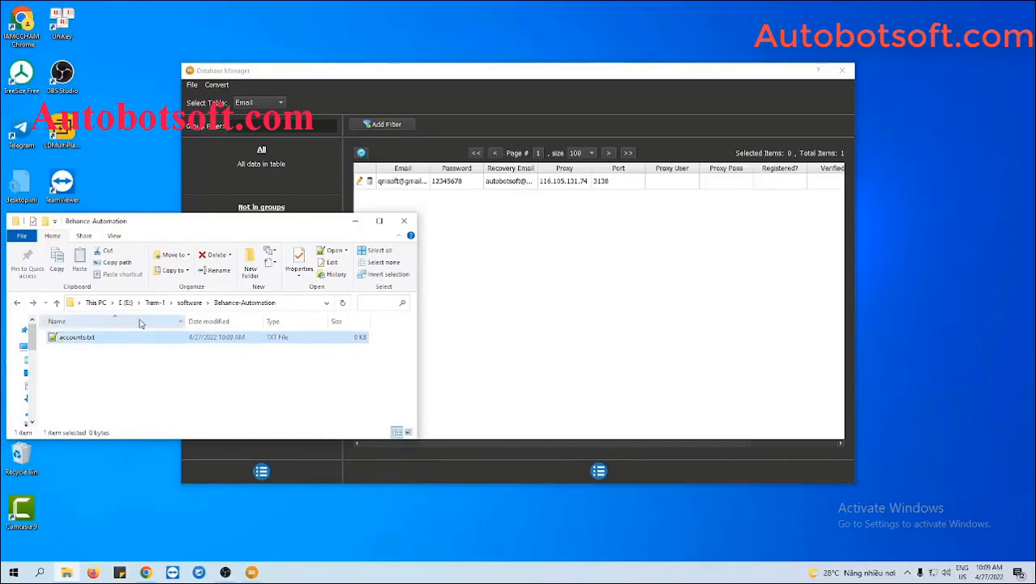
double_click(148, 339)
left_click(318, 228)
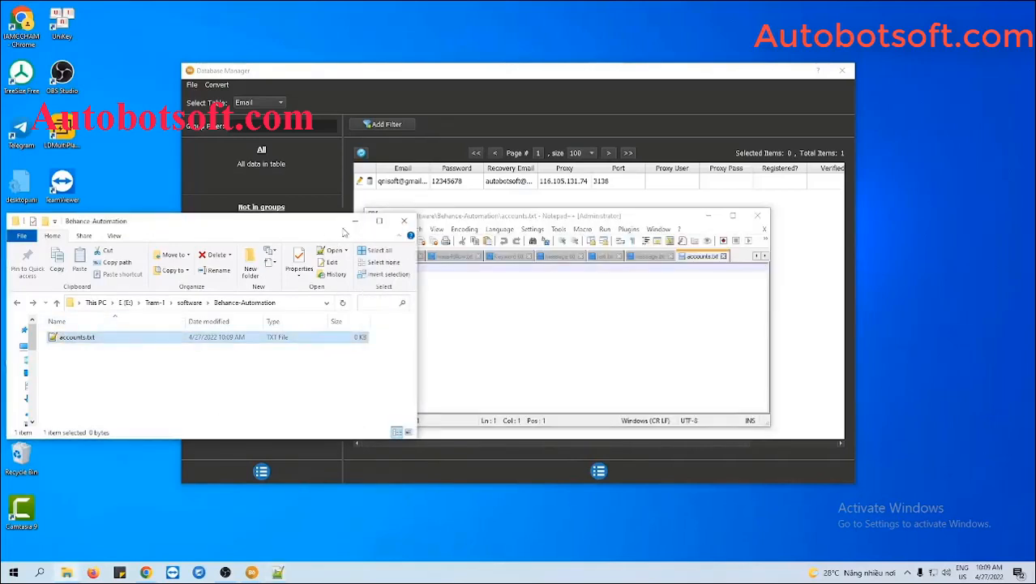
left_click(352, 221)
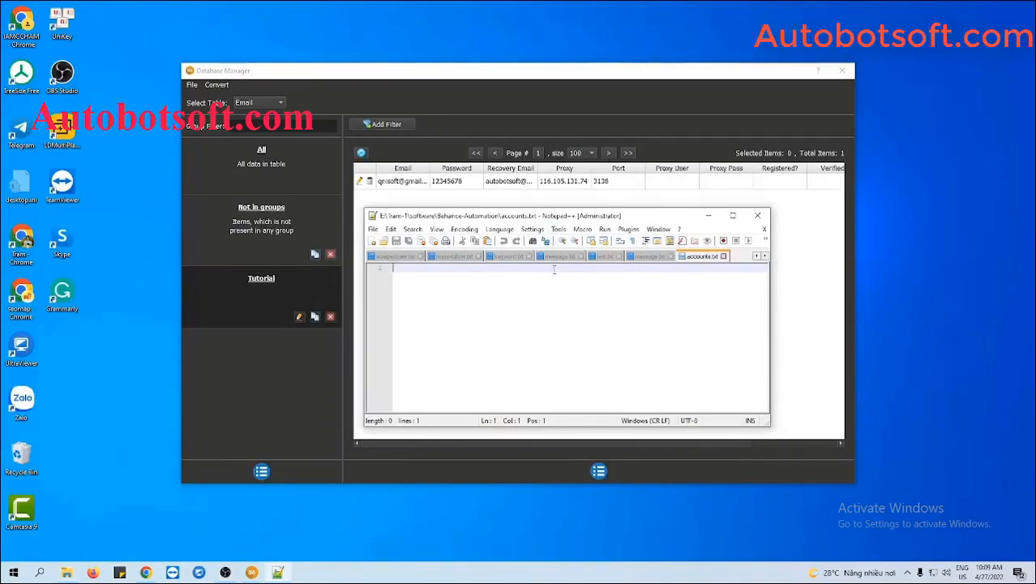
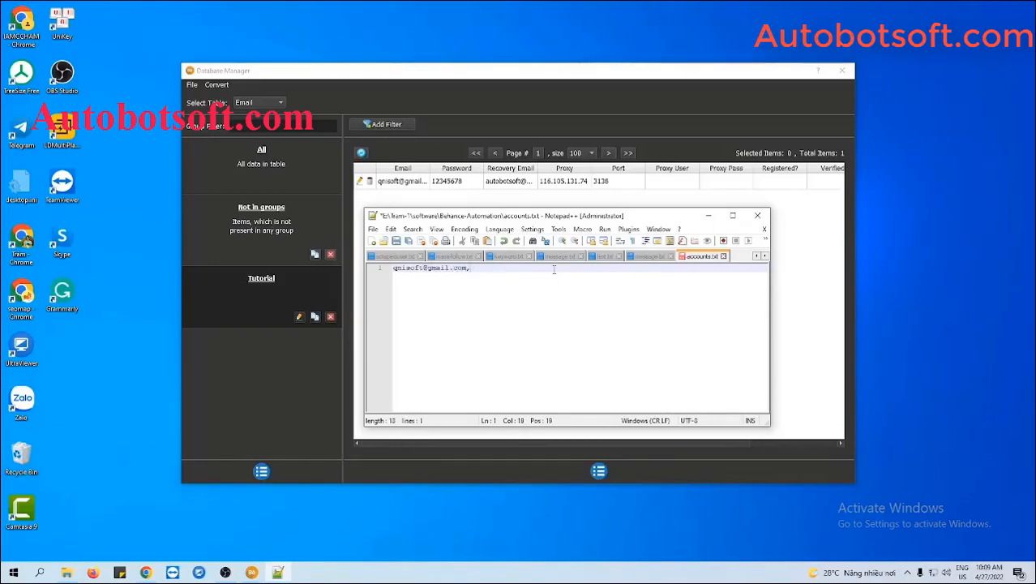
type("12345678")
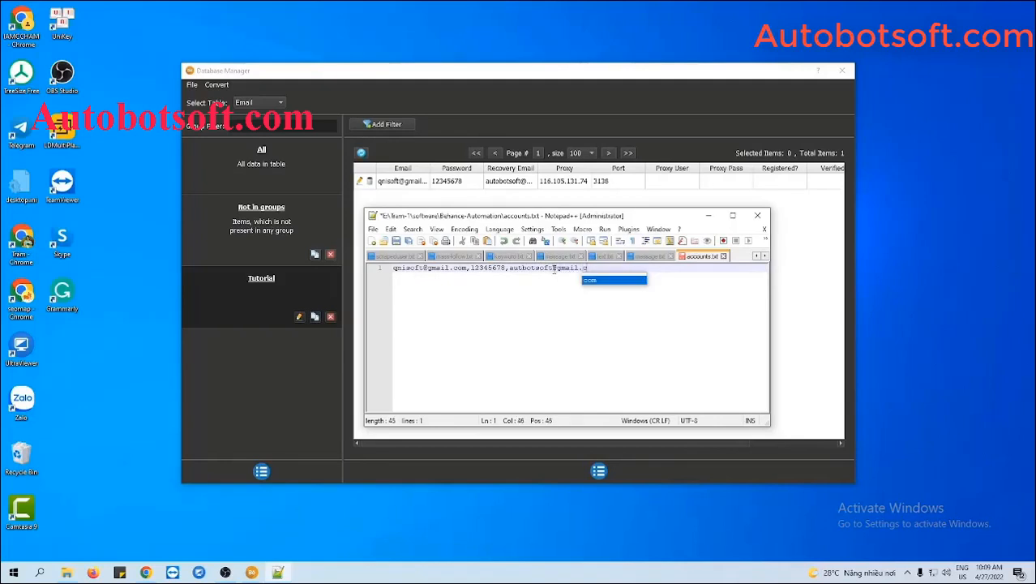
type(",")
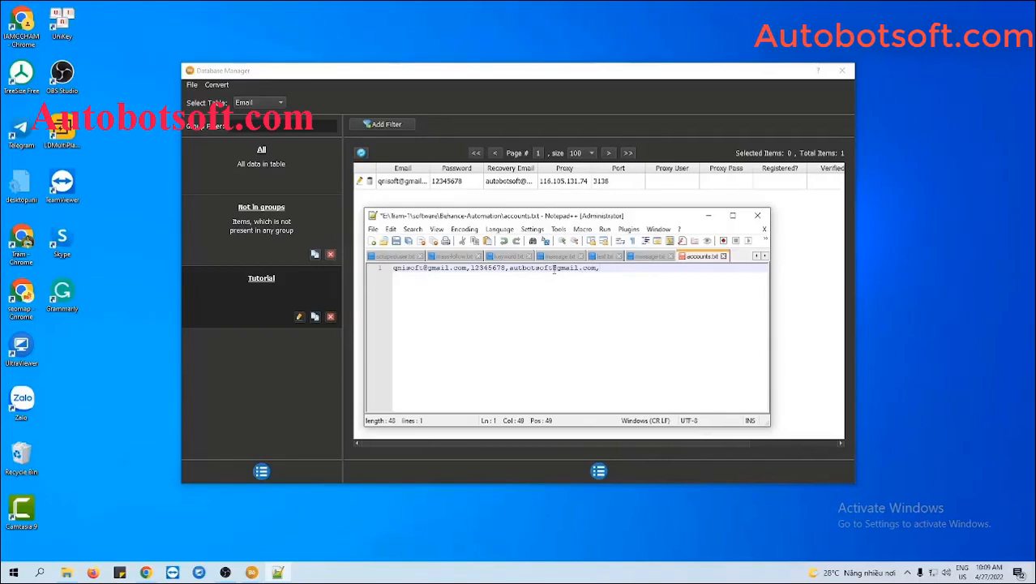
type("116.105.131.74")
type("3138")
key("Return")
key("Return")
key("Return")
key("Return")
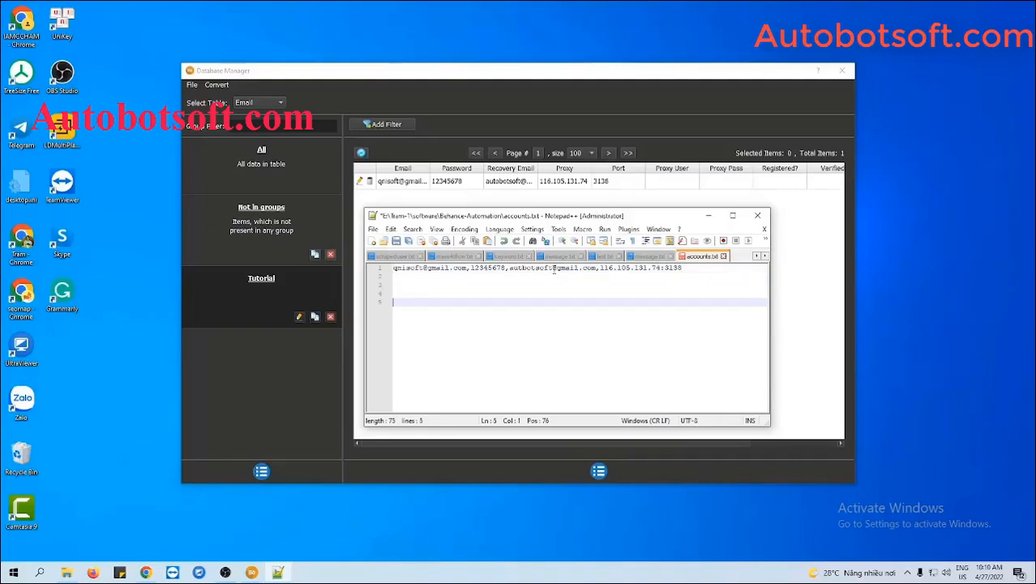
key("BackSpace")
key("BackSpace")
key("BackSpace")
key("BackSpace")
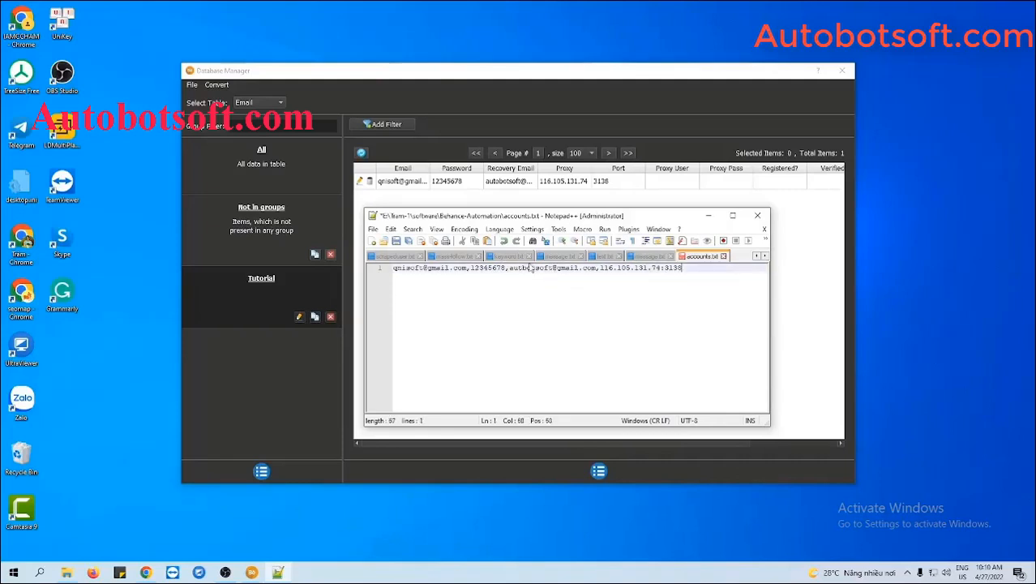
key("ctrl+s")
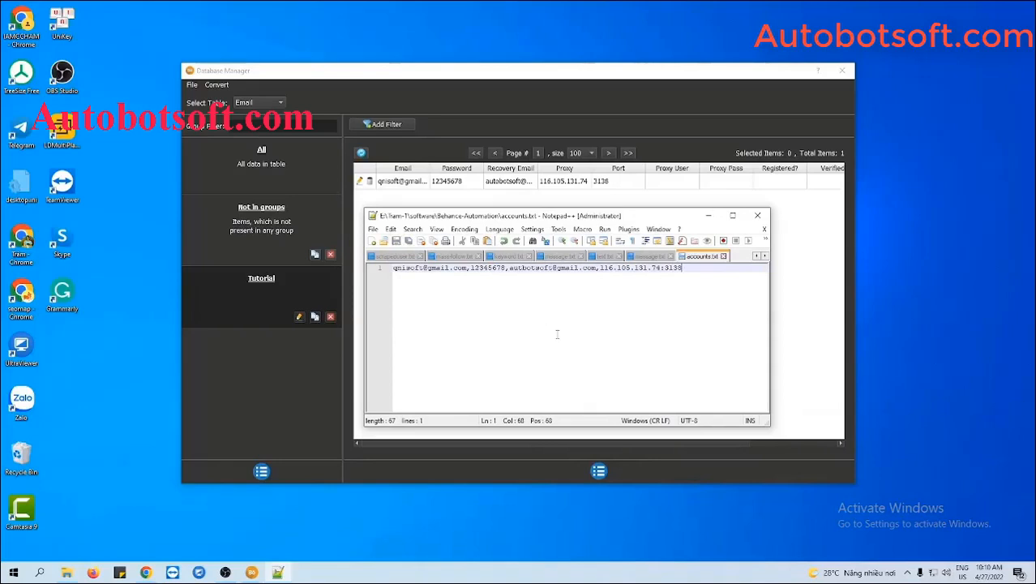
left_click(709, 217)
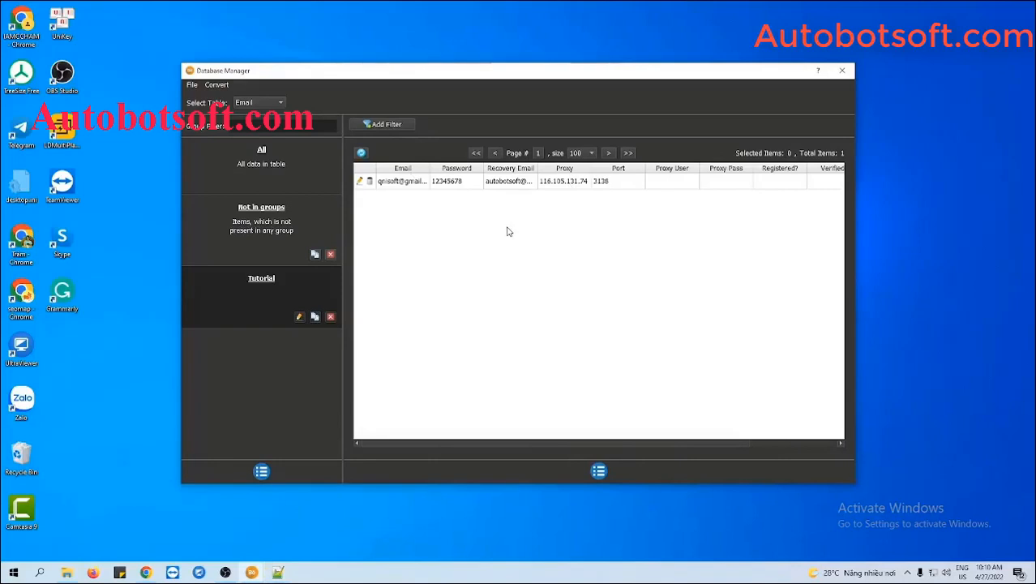
- Import accounts.txt through Convert > Import Csv as a new Csv group
left_click(222, 85)
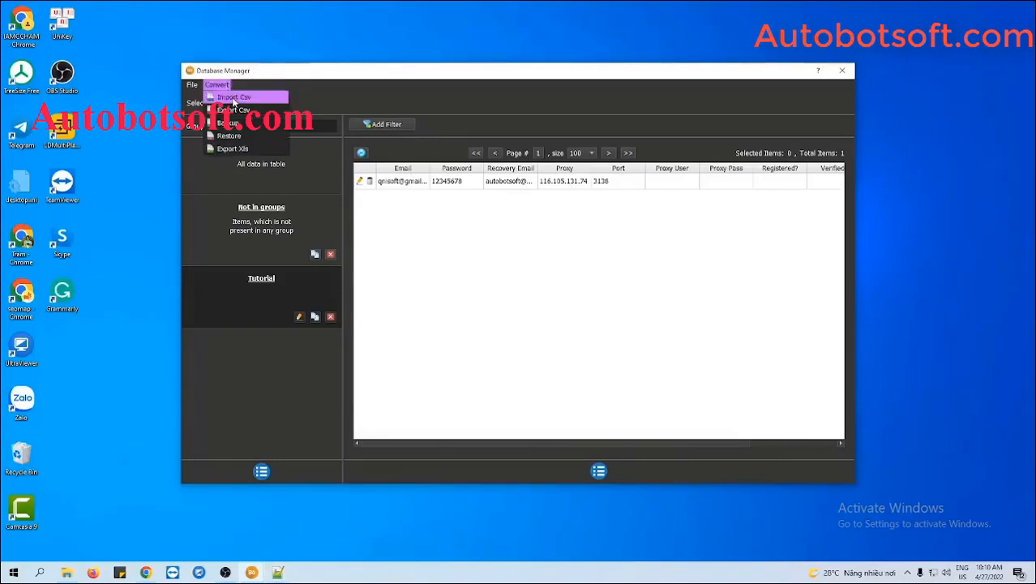
left_click(236, 97)
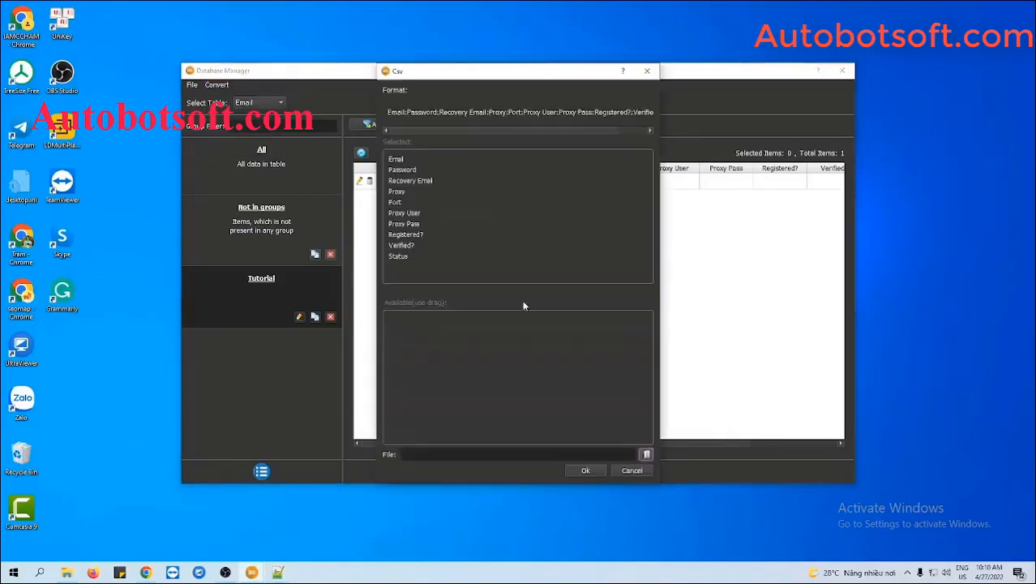
left_click(647, 455)
left_click(546, 160)
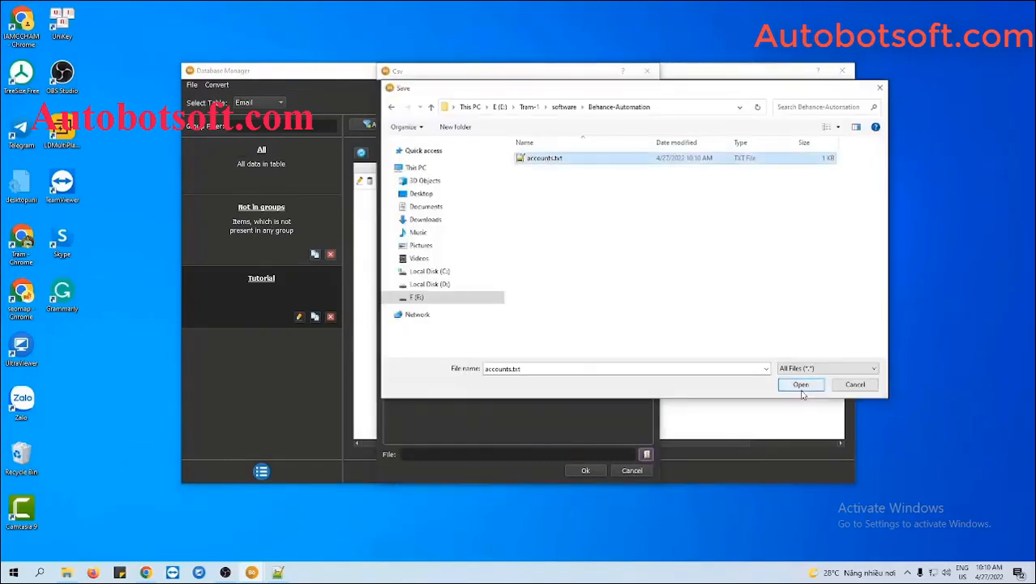
left_click(802, 385)
left_click(586, 472)
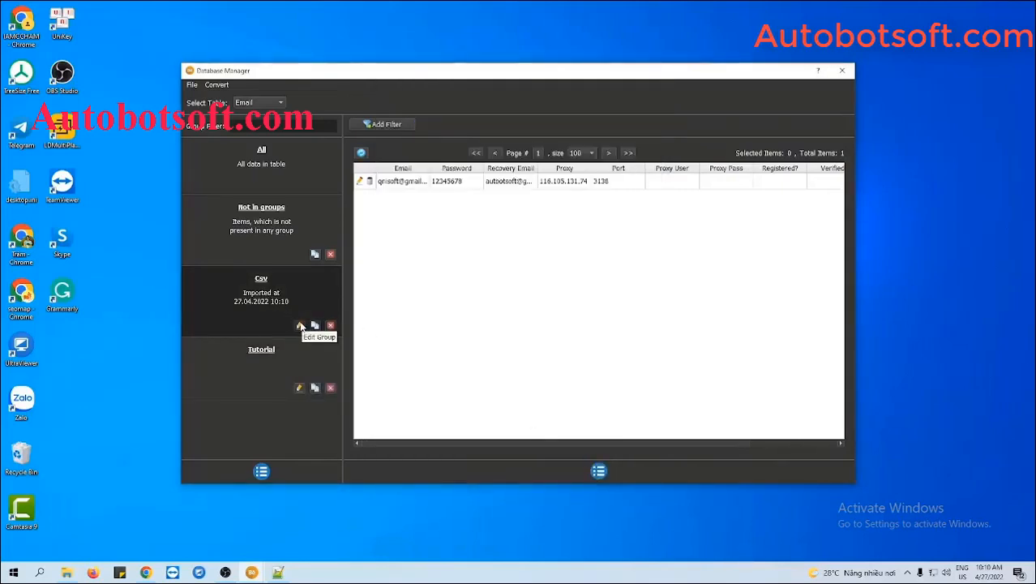
- Change the Csv group's name to 'Tutorial 2'
left_click(300, 325)
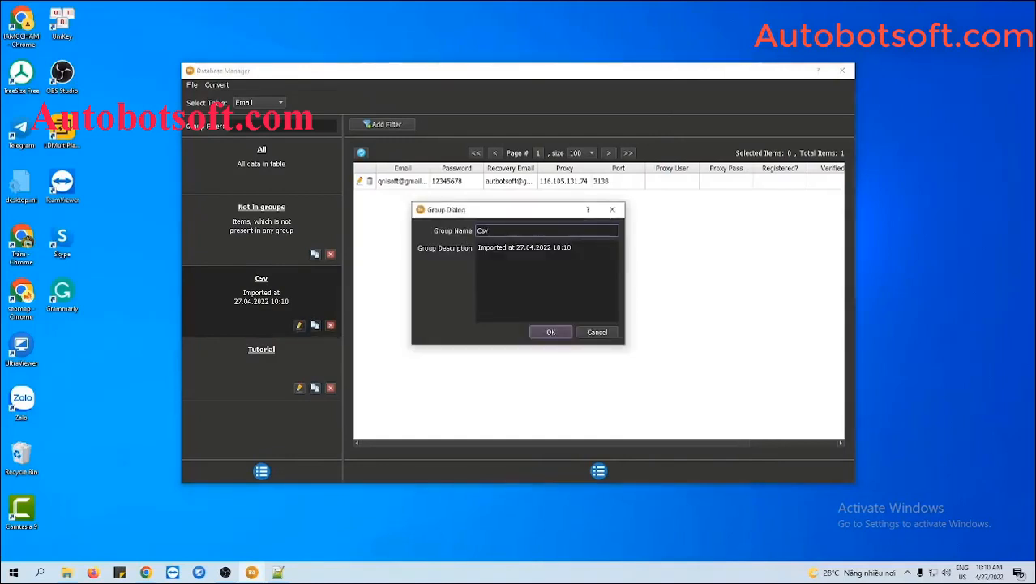
double_click(477, 231)
type("Tutorial 2")
left_click(551, 332)
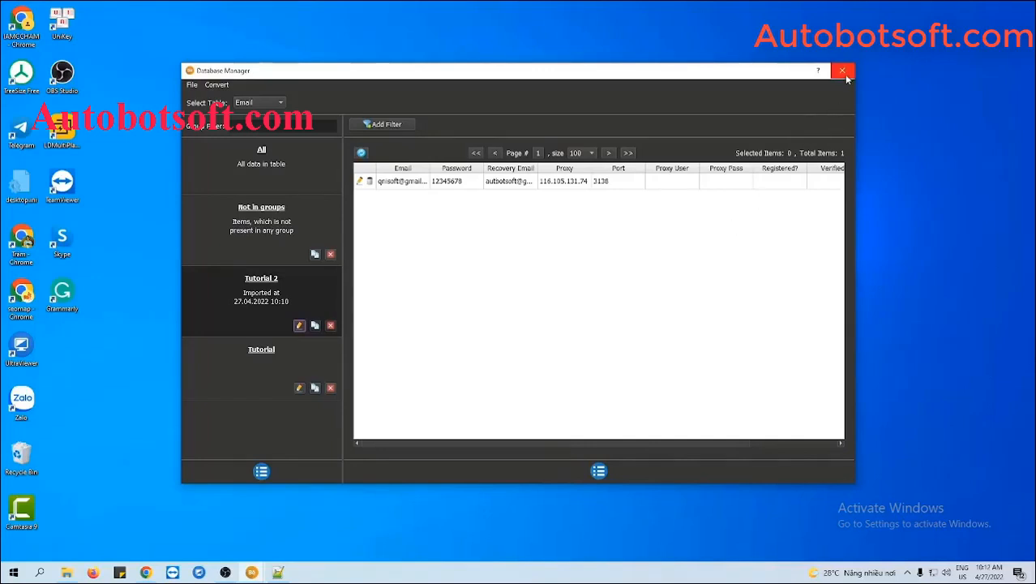
- Close Database Manager and tick the Tutorial group in the Accounts list
left_click(843, 72)
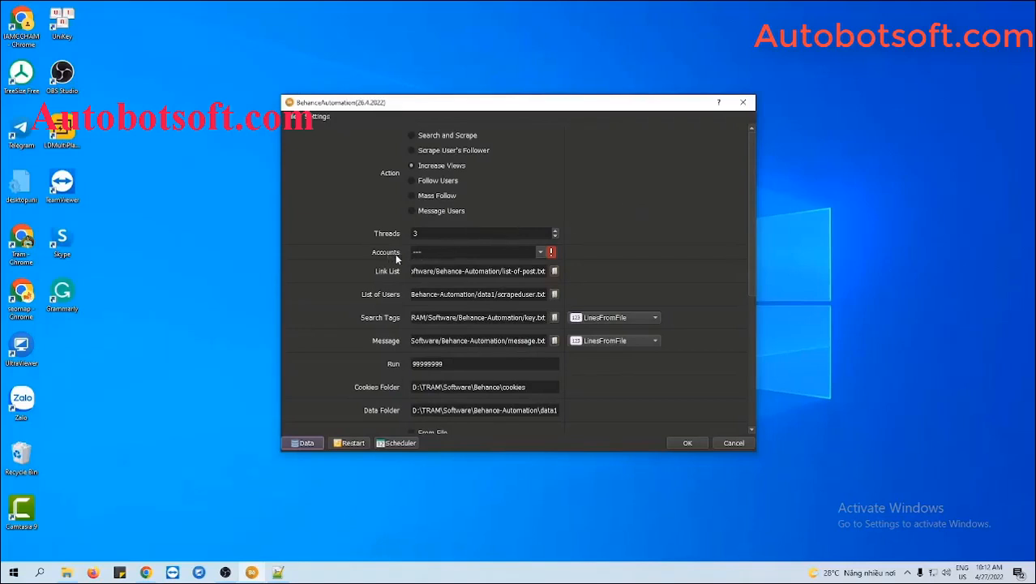
left_click(541, 252)
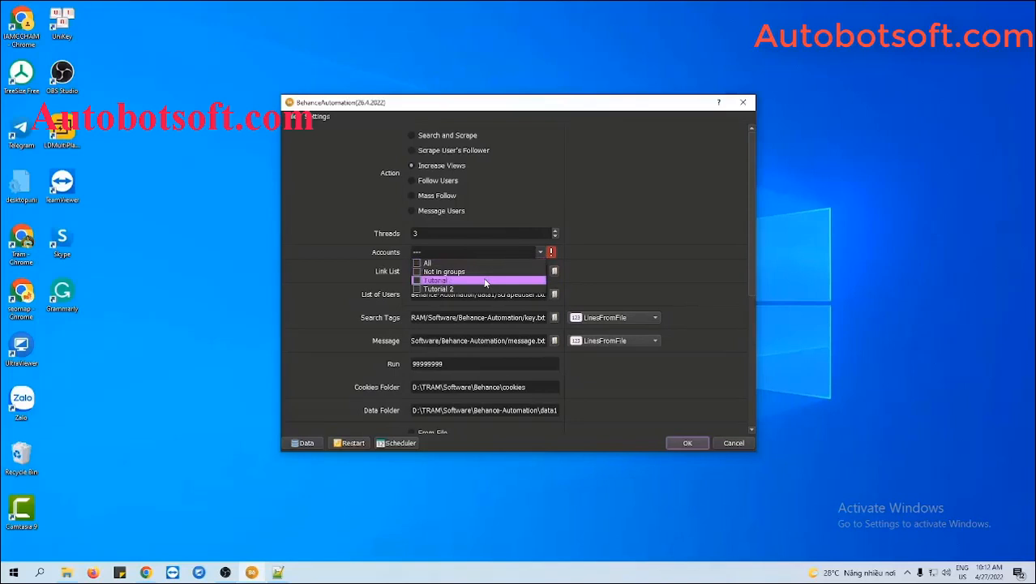
left_click(418, 280)
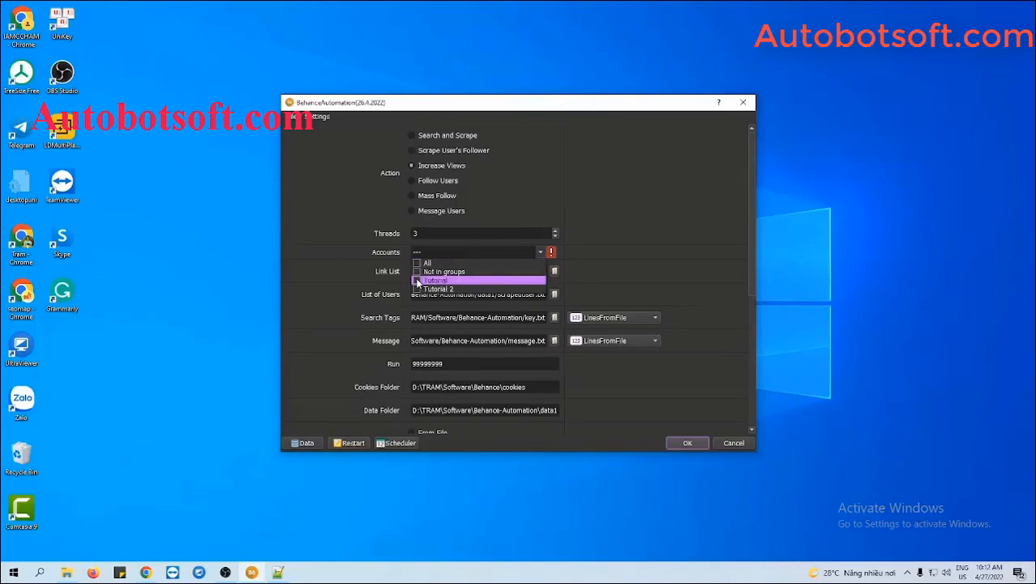
left_click(598, 277)
- Change the Run count from 99999999 to 1000
scroll(699, 292, "down", 2)
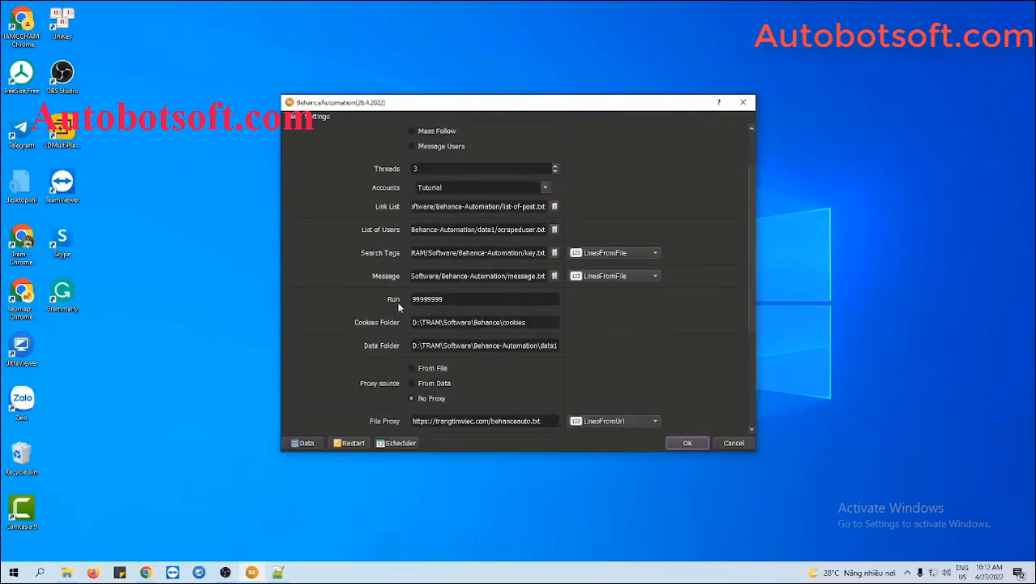
left_click(444, 299)
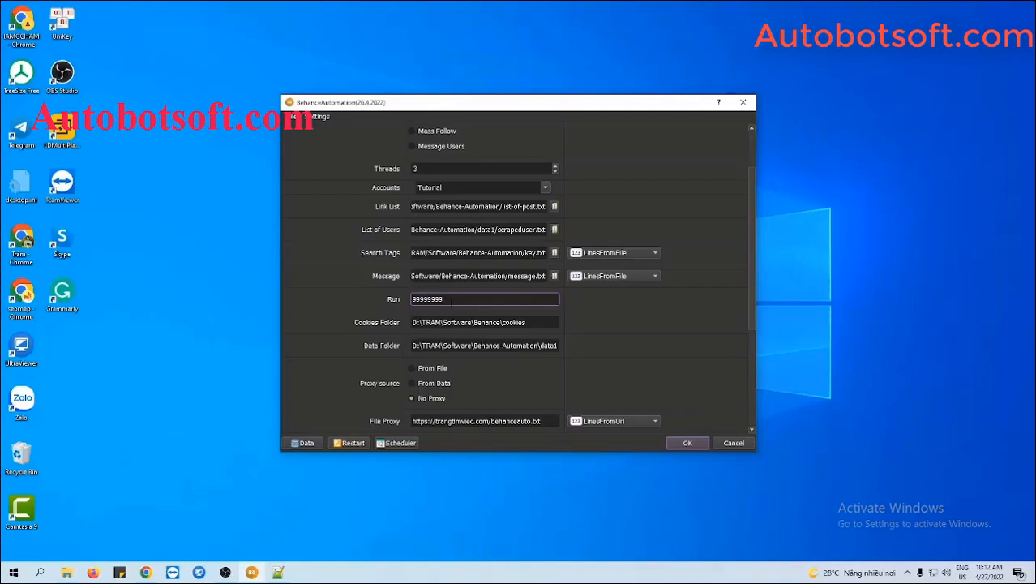
left_click_drag(452, 300, 410, 300)
type("1000")
left_click(618, 302)
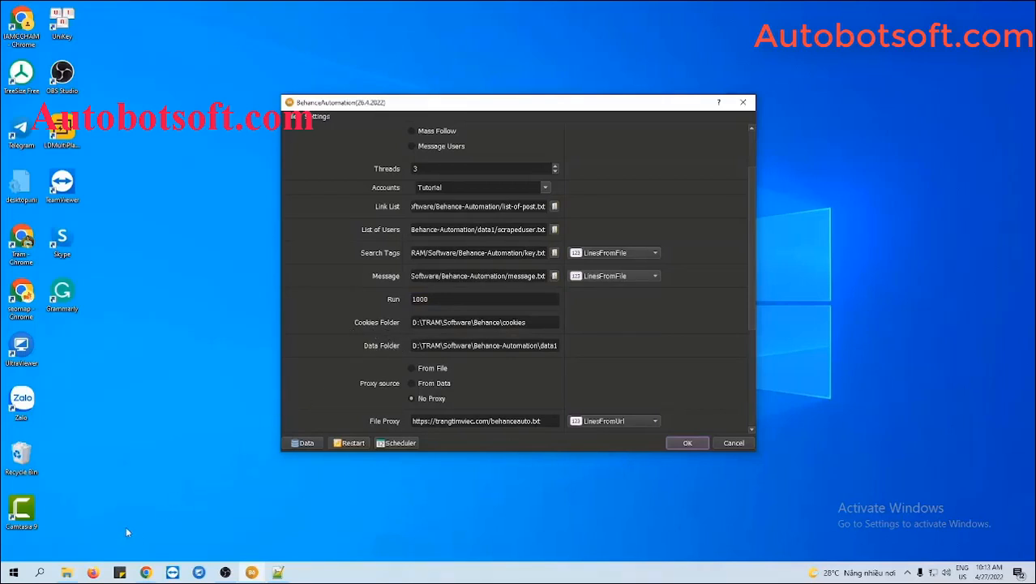
- Create a 'cookies' folder in Behance-Automation and paste its path into Cookies Folder
left_click(66, 573)
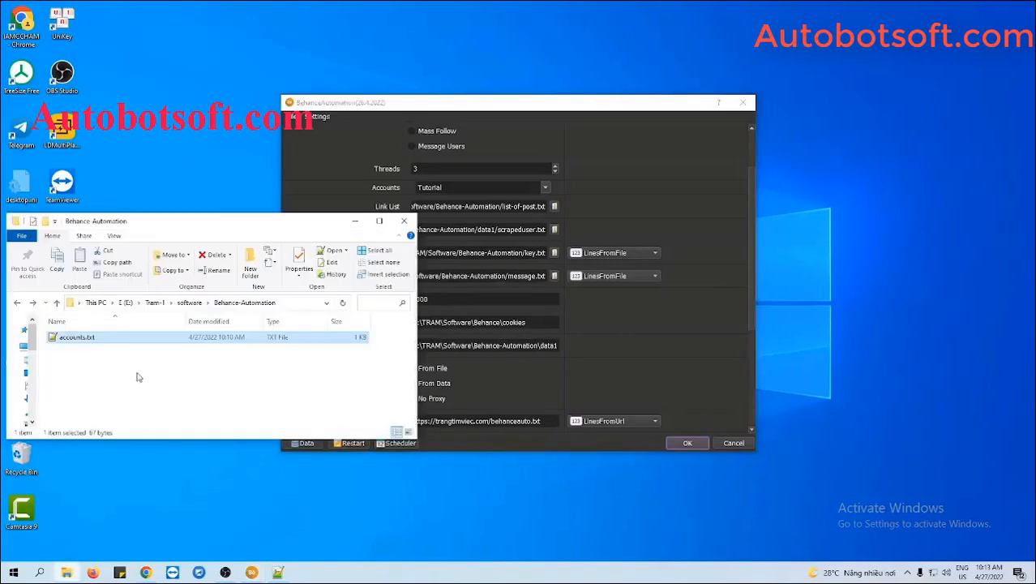
right_click(139, 362)
mouse_move(162, 512)
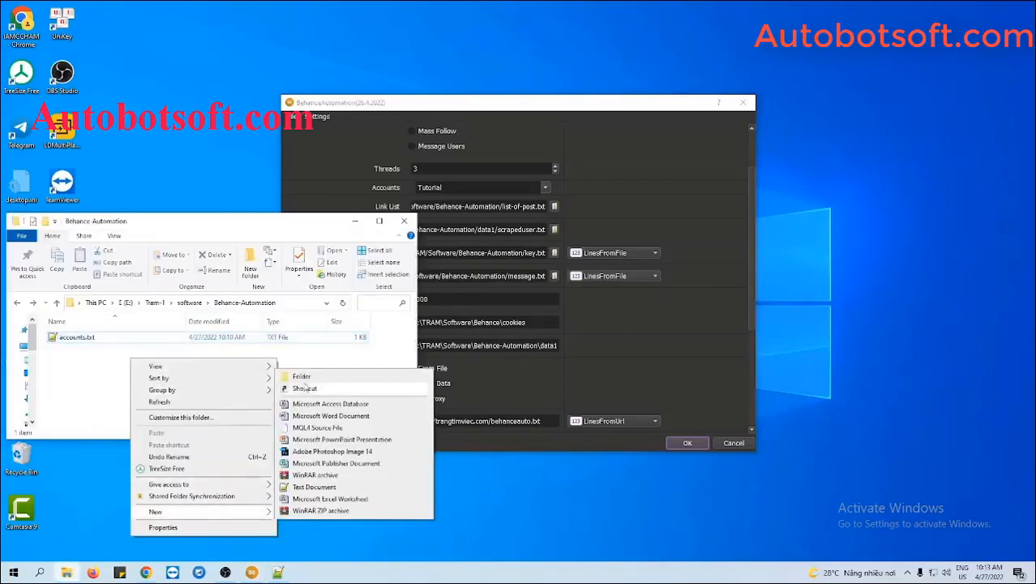
left_click(306, 381)
type("cook")
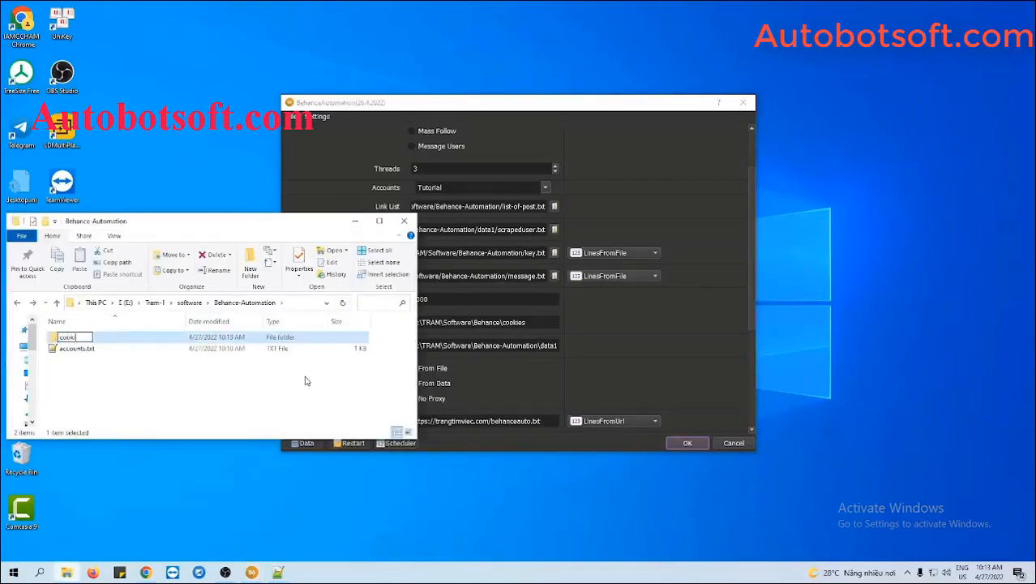
type("ies")
key("Return")
double_click(169, 344)
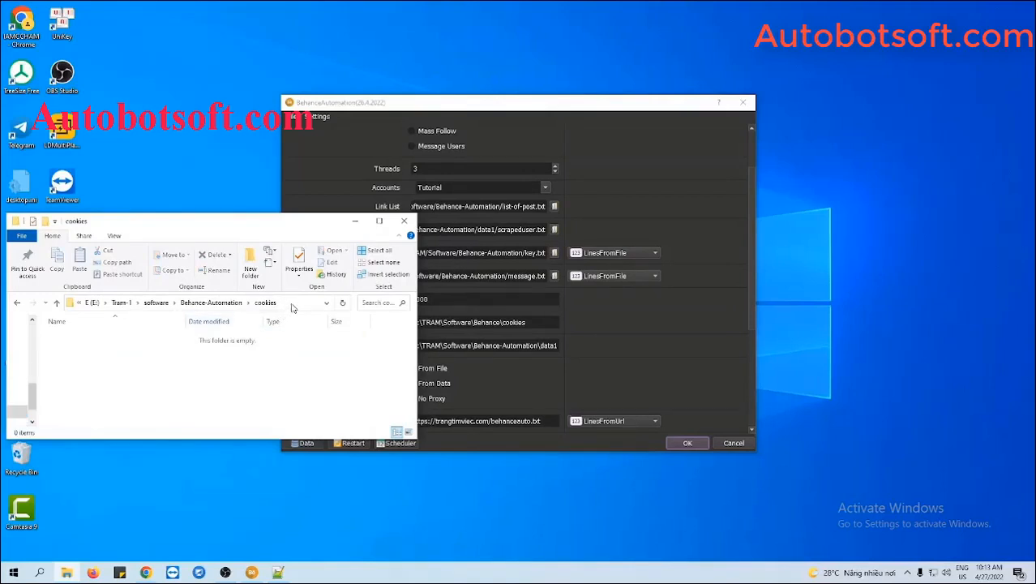
left_click(292, 304)
key("ctrl+c")
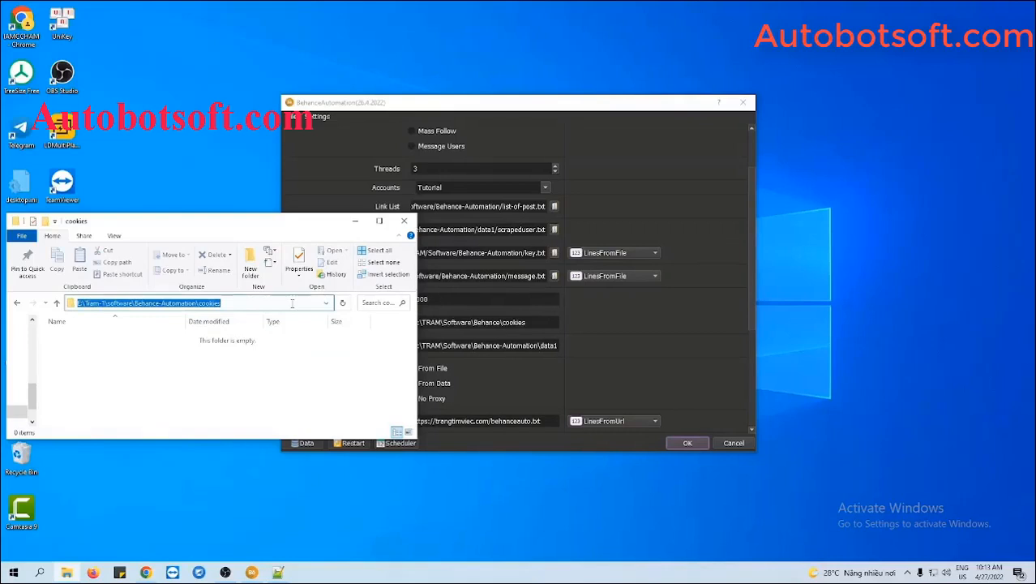
left_click(582, 344)
double_click(536, 325)
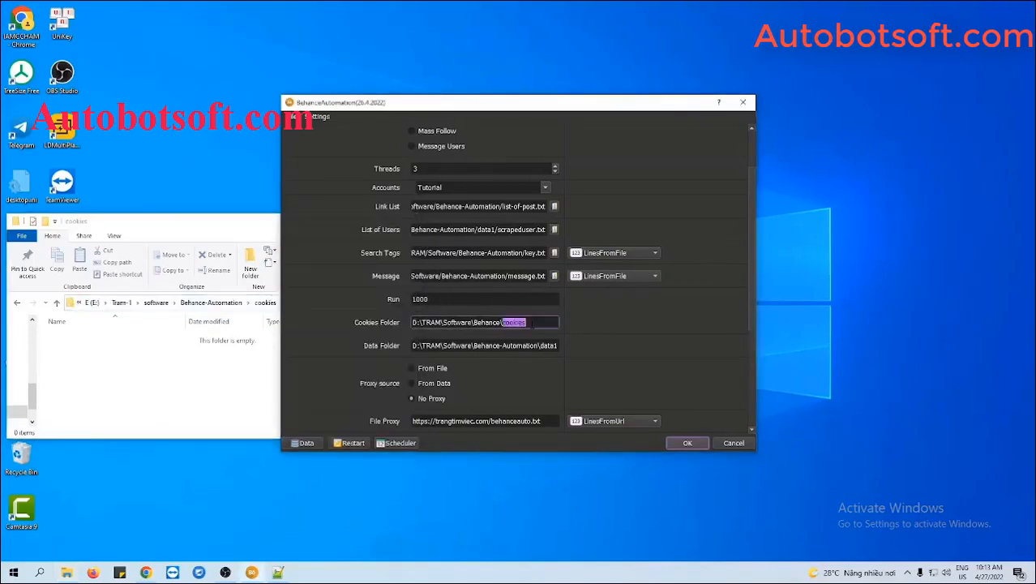
key("ctrl+a")
key("ctrl+v")
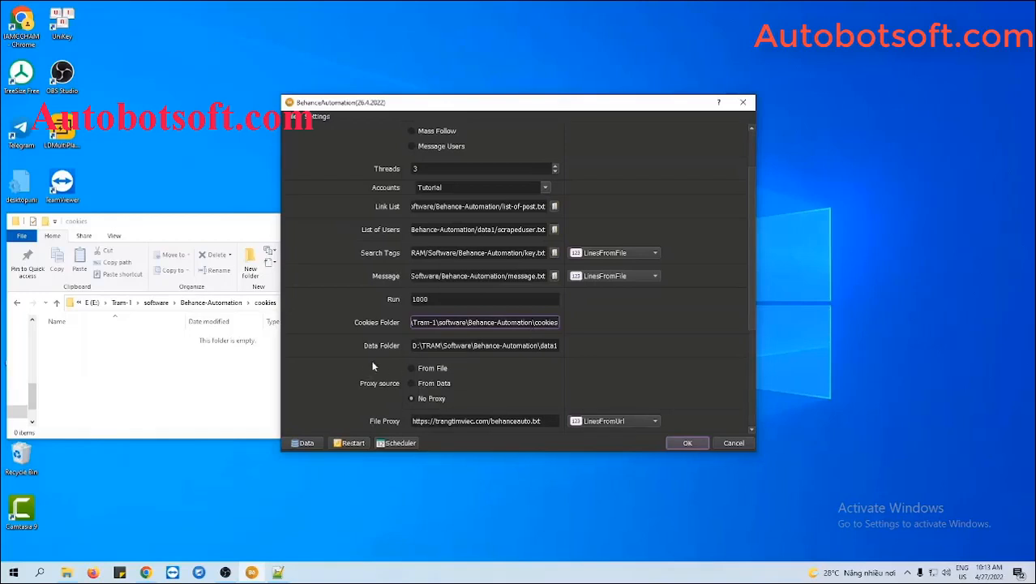
- Create a 'data' folder alongside it and paste its path into Data Folder
left_click(18, 304)
right_click(94, 366)
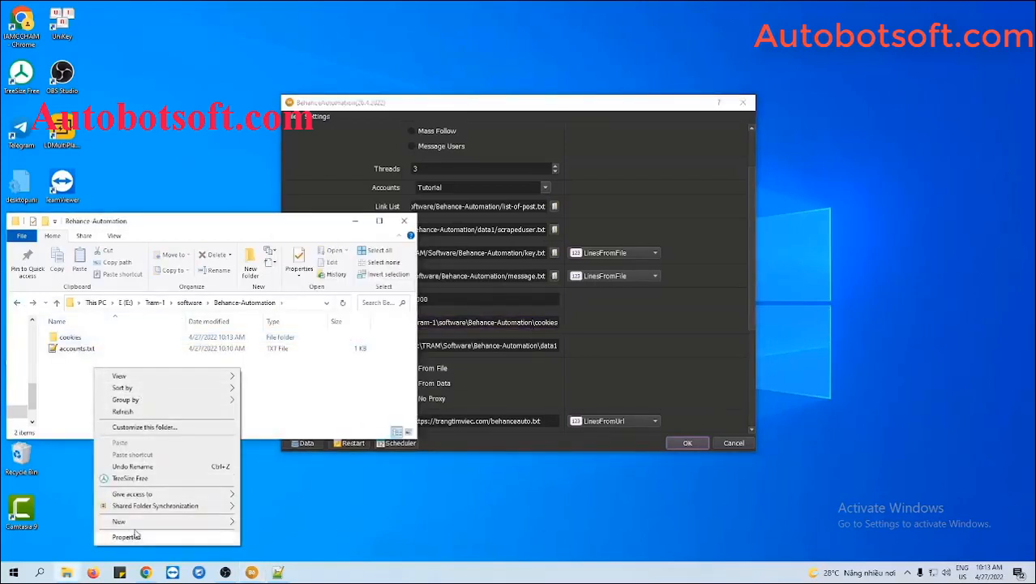
mouse_move(174, 519)
left_click(267, 387)
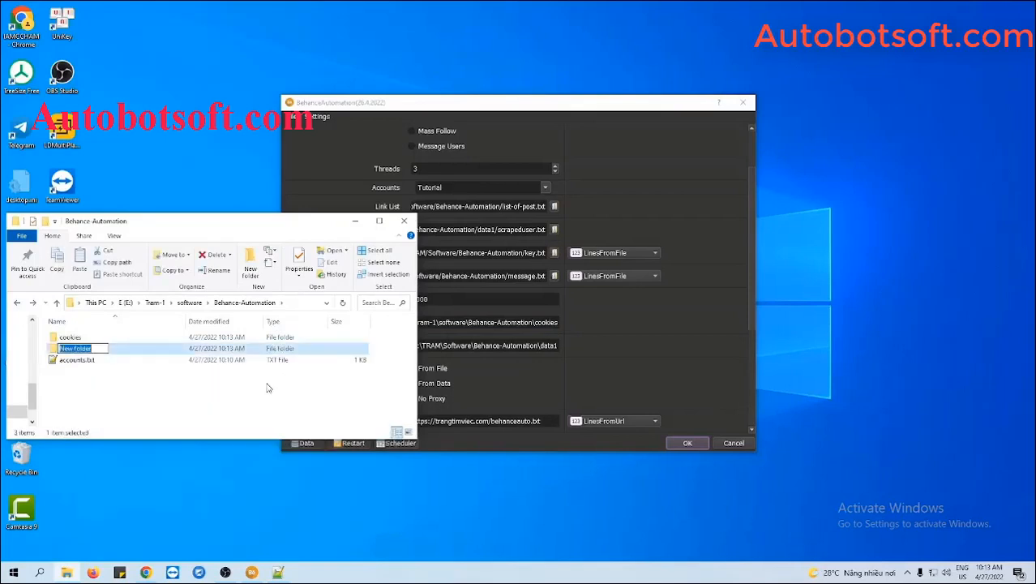
type("data")
key("Return")
double_click(180, 354)
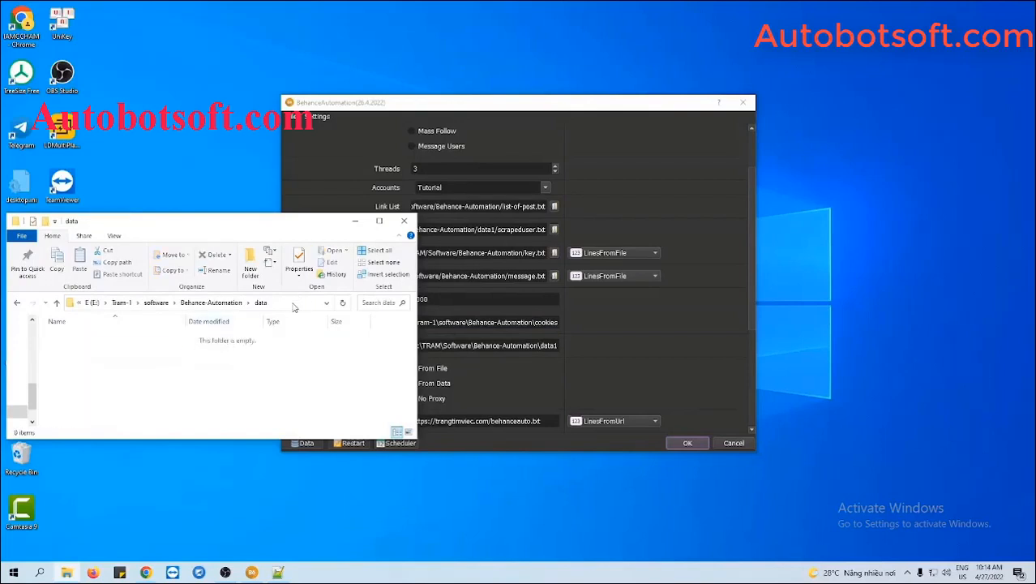
left_click(294, 306)
key("ctrl+c")
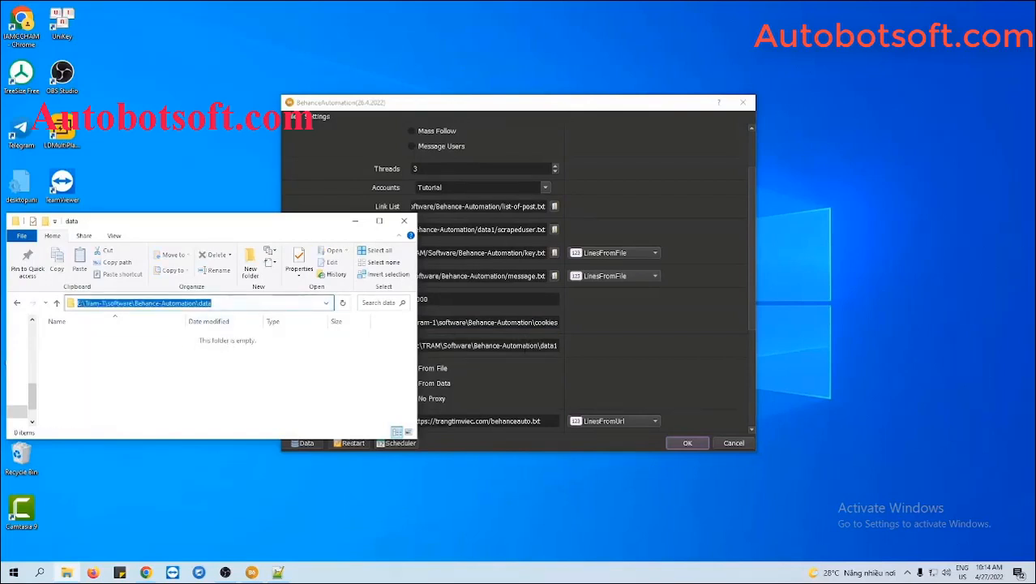
triple_click(525, 346)
key("ctrl+v")
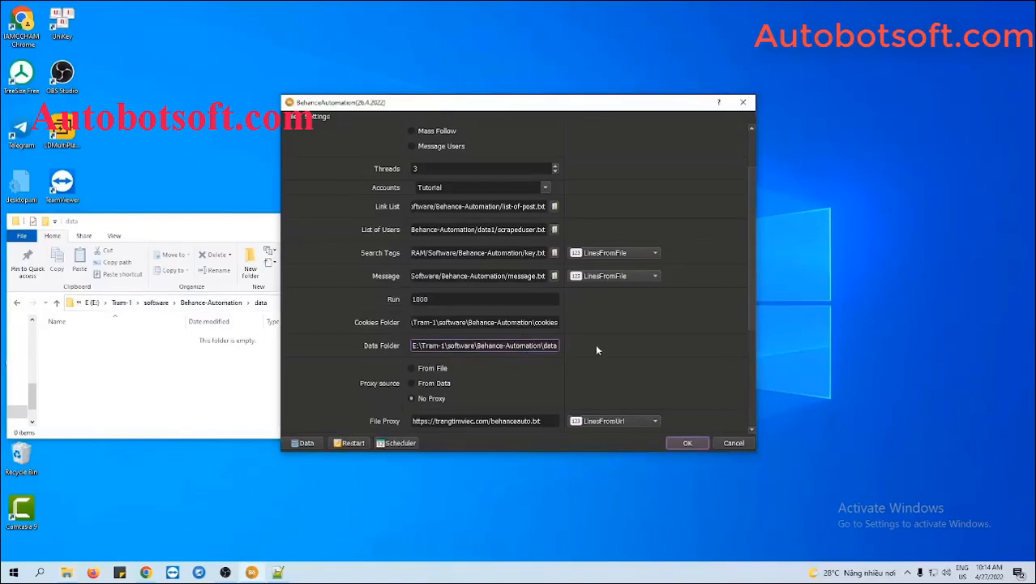
left_click(209, 236)
left_click(351, 218)
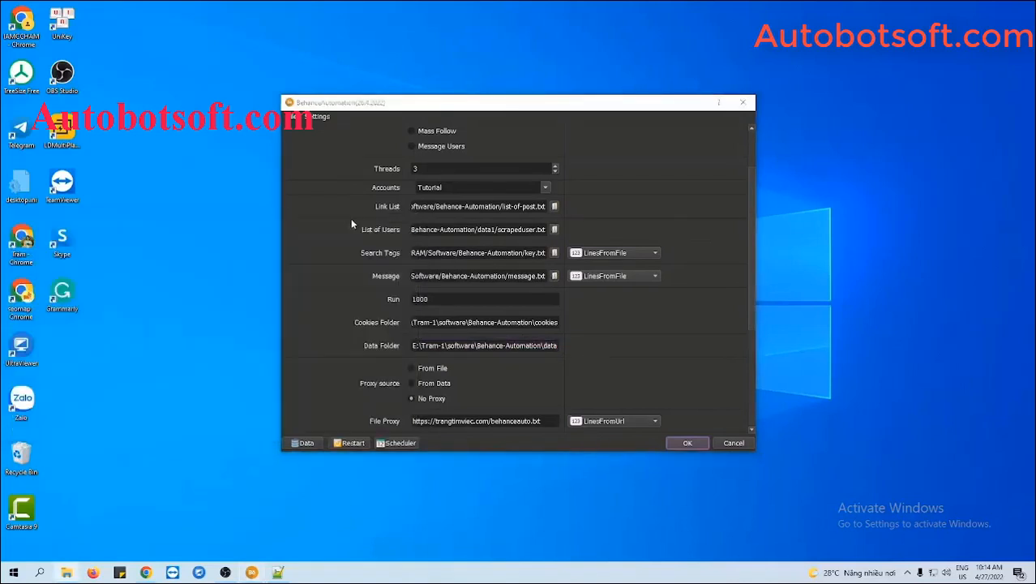
- Switch proxies to come from a file, with File Proxy read as LinesFromFile
scroll(595, 316, "down", 2)
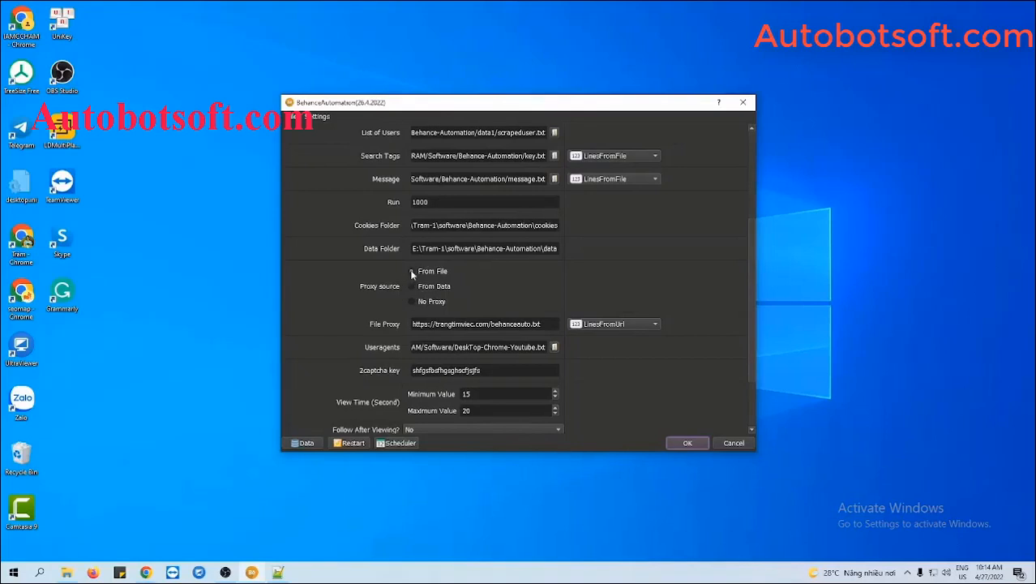
left_click(412, 272)
left_click(541, 323)
left_click_drag(541, 324, 412, 324)
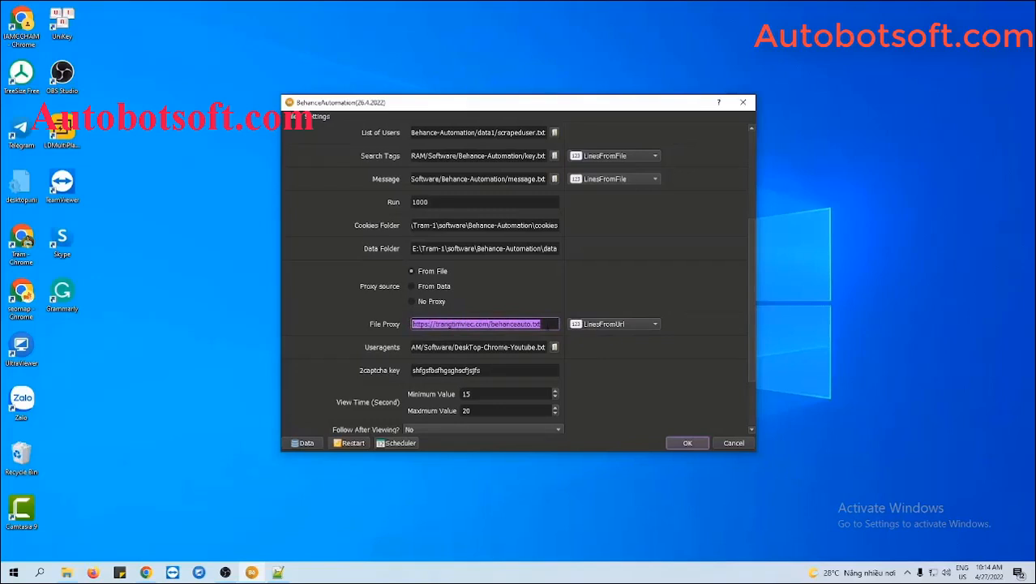
left_click(608, 325)
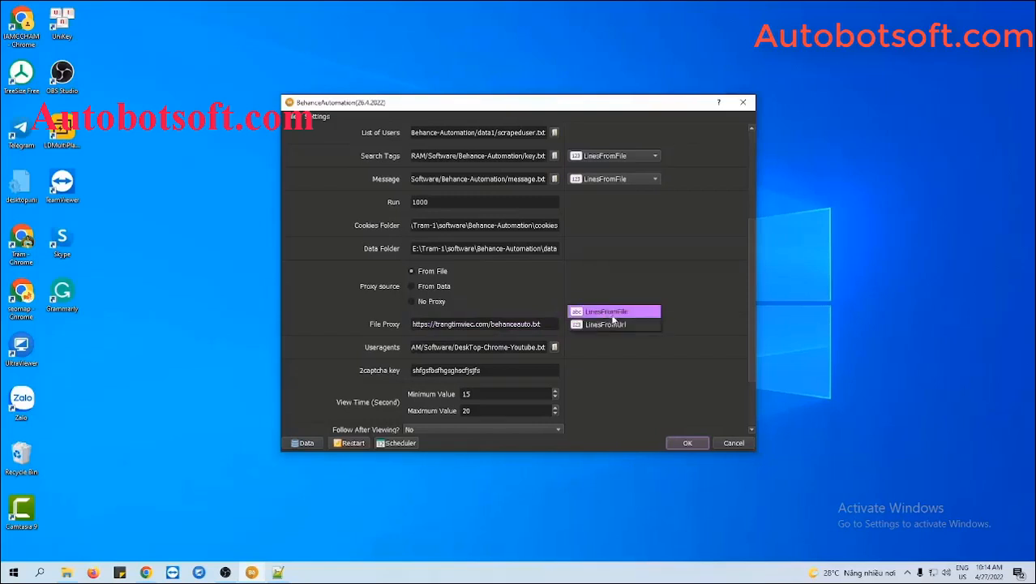
left_click(612, 312)
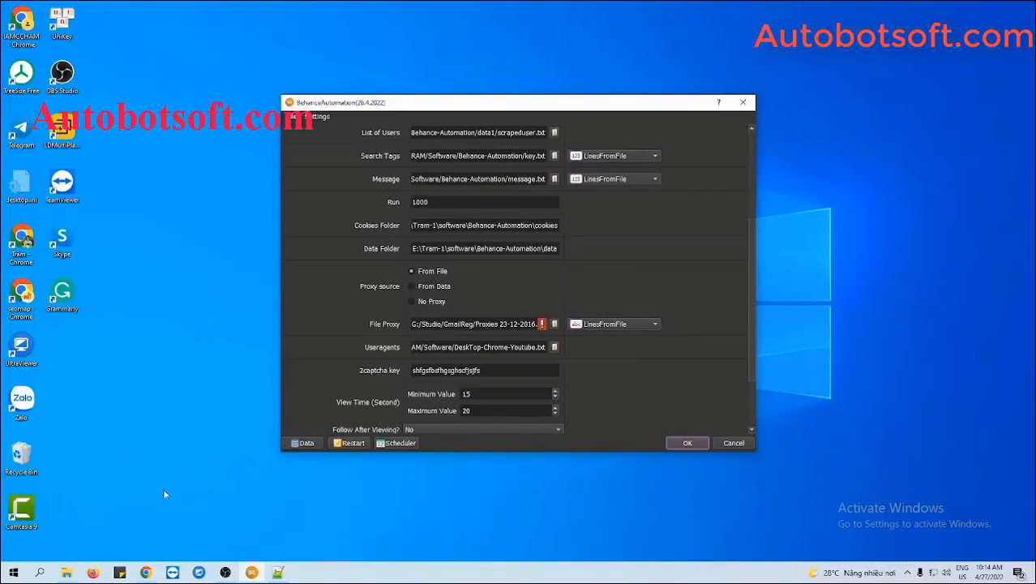
left_click(66, 573)
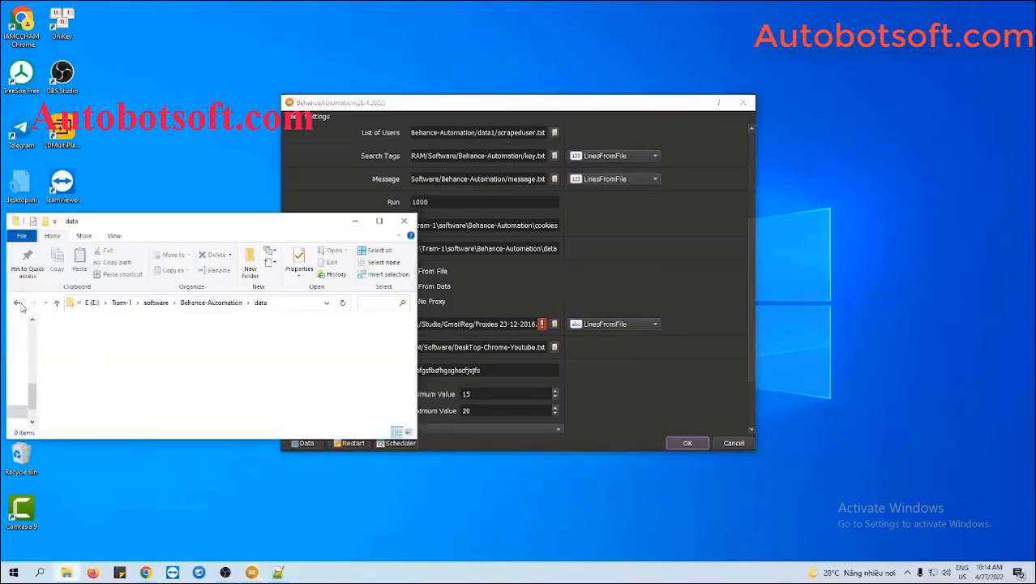
- Create proxy.txt in the Behance-Automation folder and save the 30 pasted proxies in it
left_click(17, 303)
right_click(179, 385)
mouse_move(211, 360)
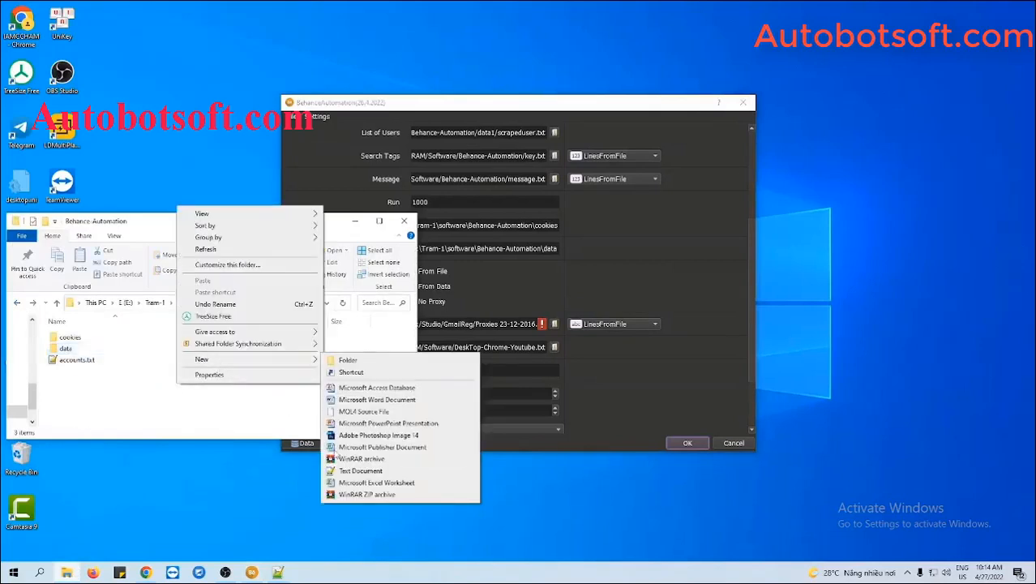
left_click(356, 471)
type("proxy.txt")
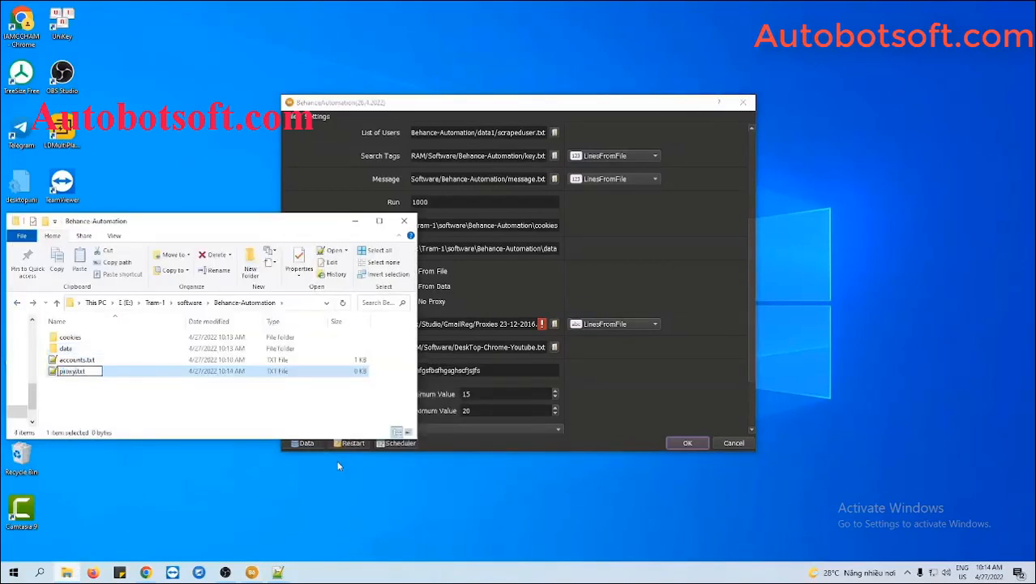
key("Return")
double_click(94, 372)
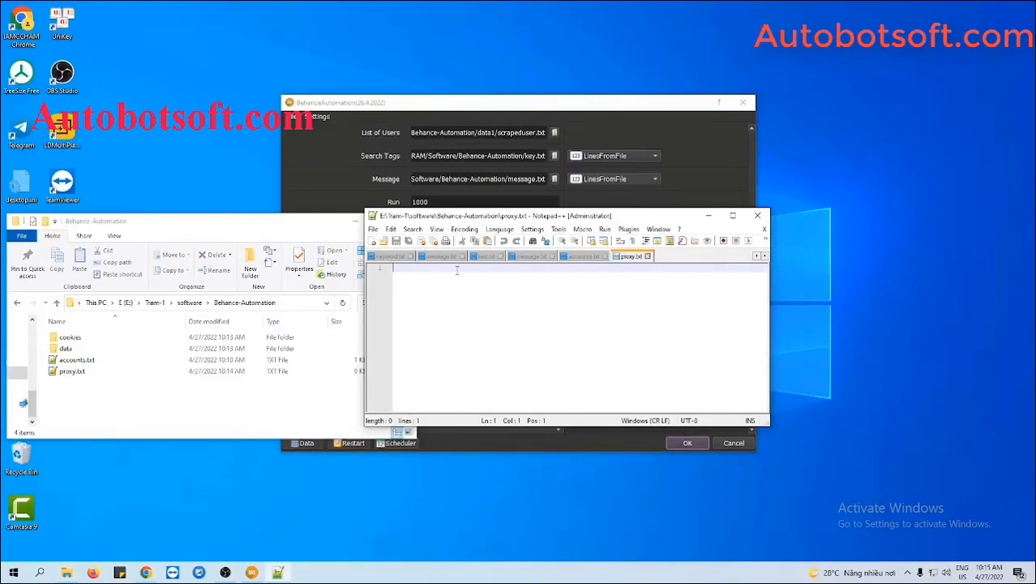
key("ctrl+v")
key("BackSpace")
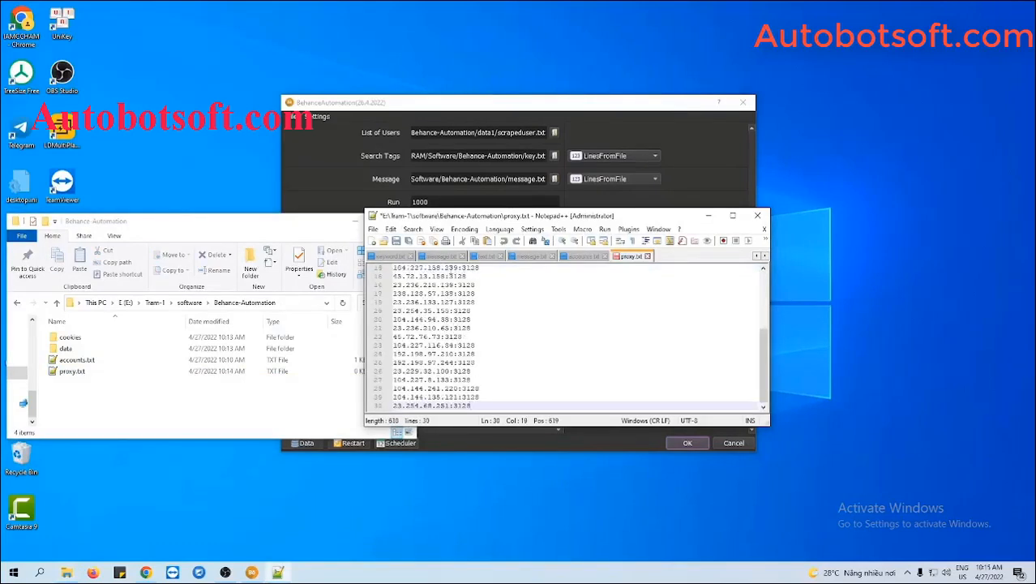
left_click(408, 242)
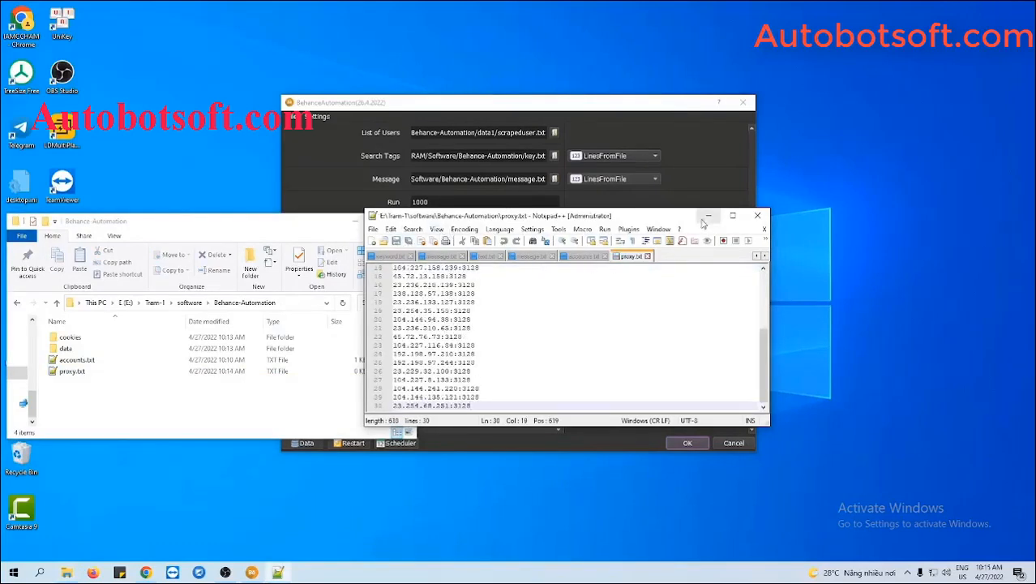
- Point the File Proxy setting to proxy.txt and set the proxy source to From Data
left_click(708, 215)
left_click(355, 221)
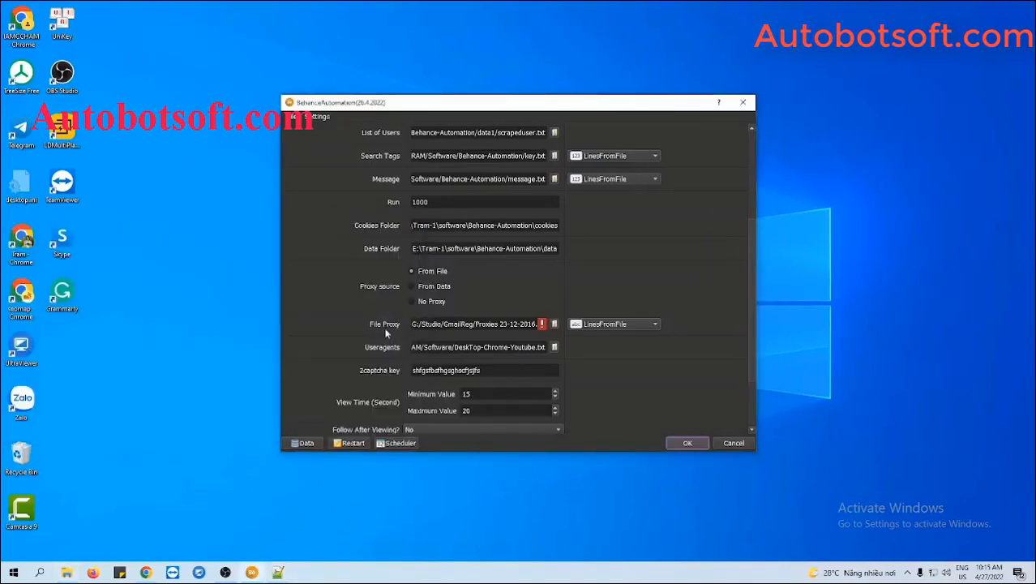
left_click(554, 323)
left_click(449, 213)
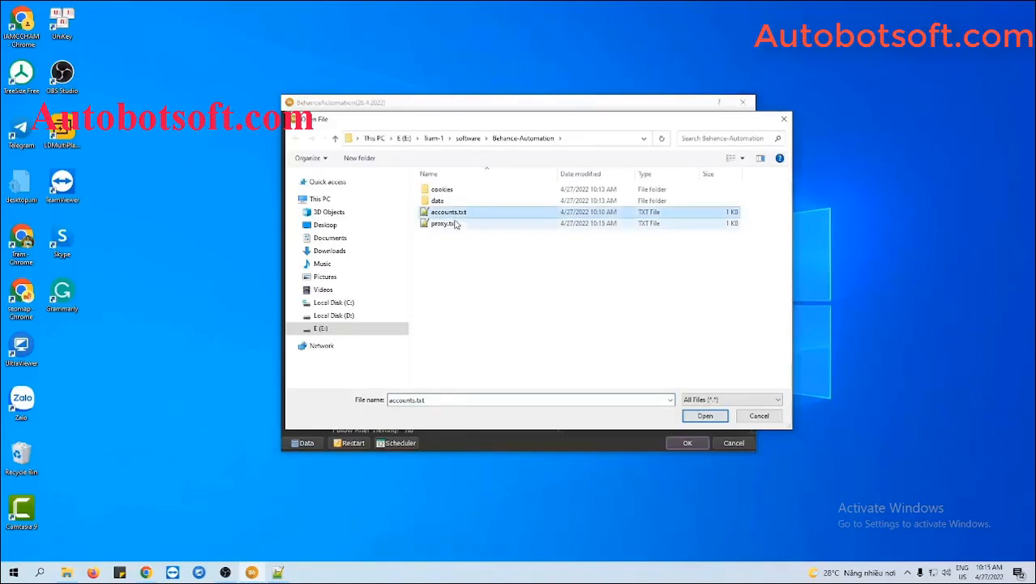
left_click(445, 223)
left_click(702, 416)
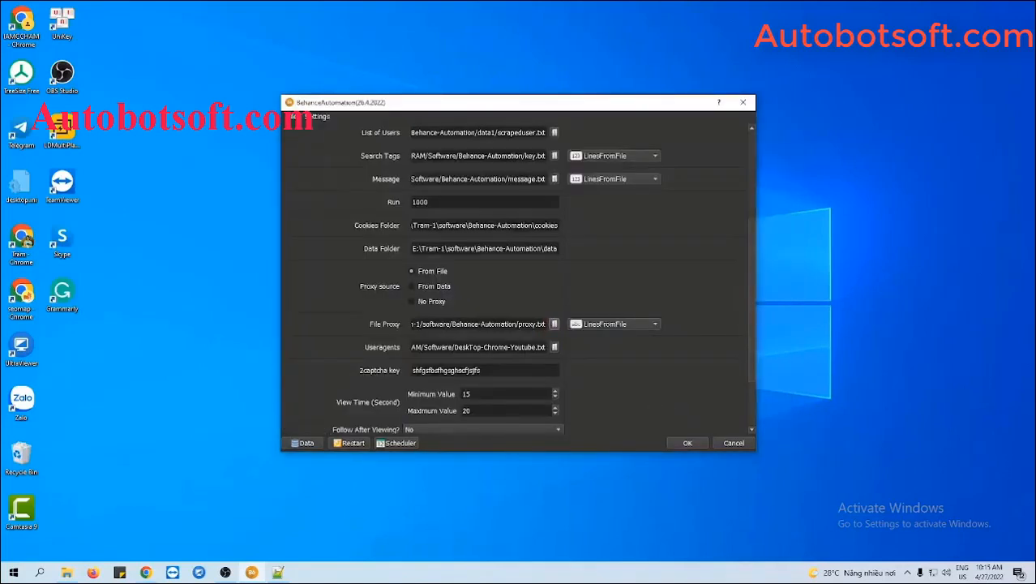
left_click(412, 288)
left_click(305, 443)
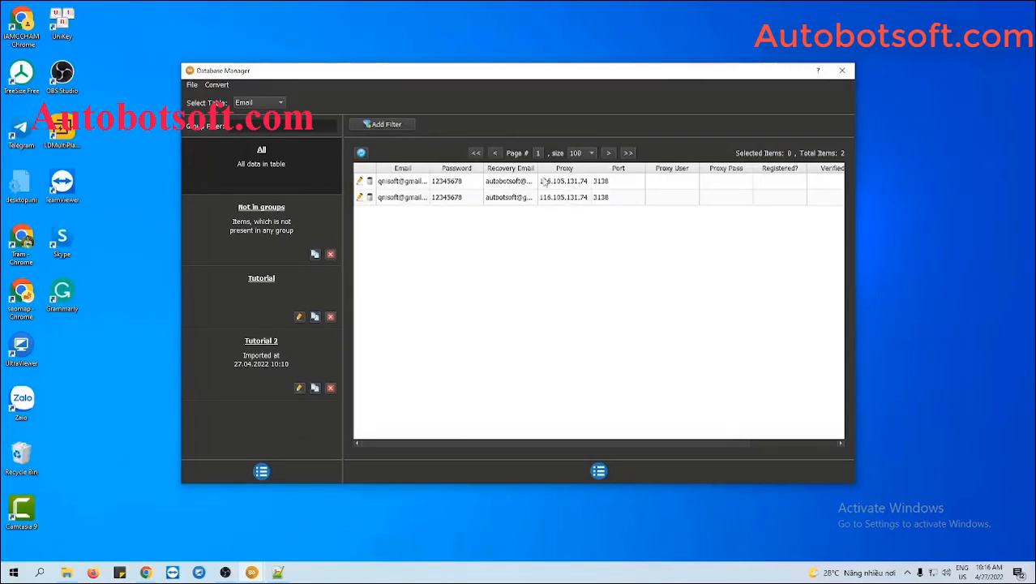
left_click(840, 72)
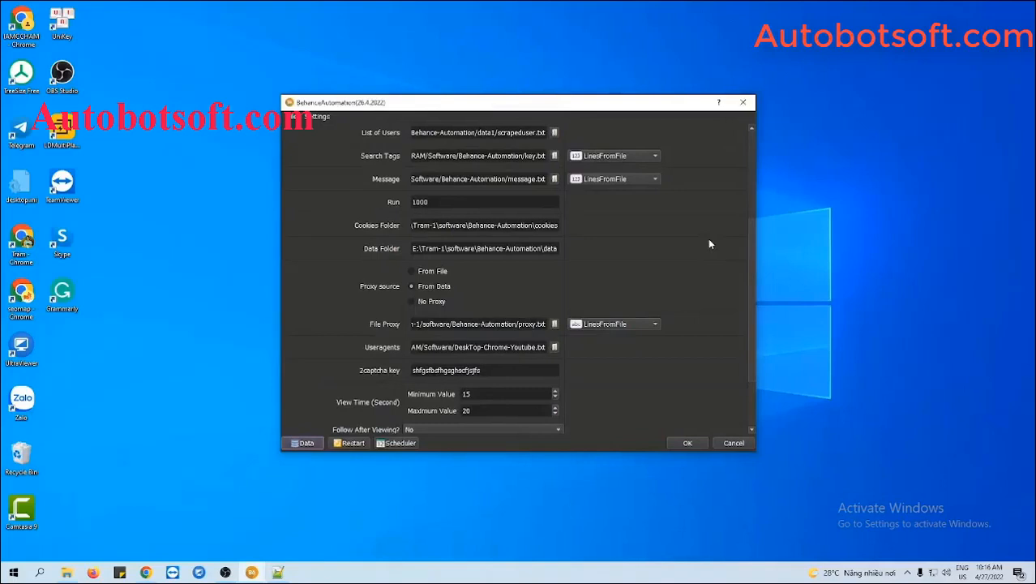
- Set the proxy source to No Proxy
left_click(412, 302)
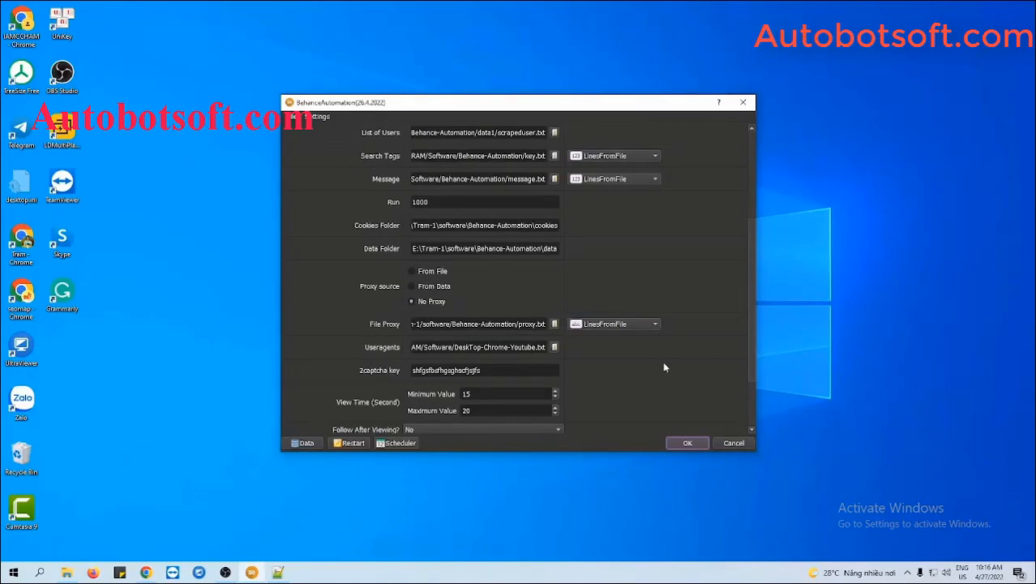
scroll(663, 368, "down", 1)
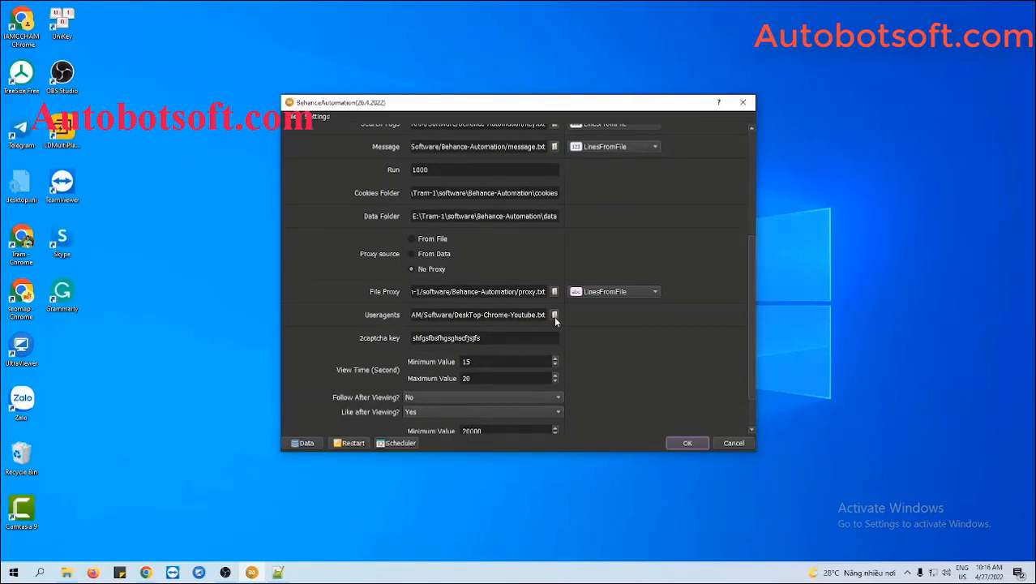
left_click(70, 572)
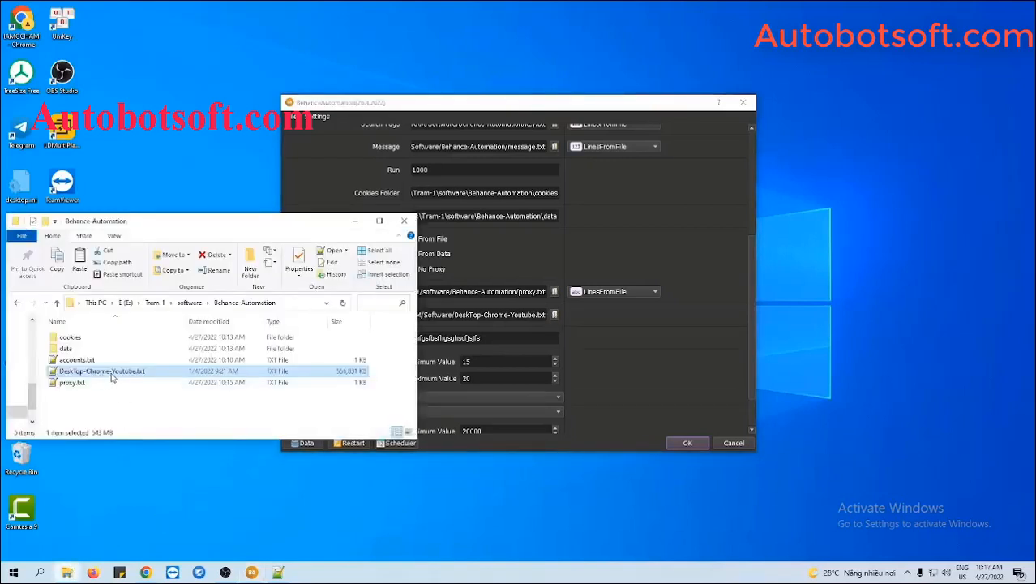
- Load DeskTop-Chrome-Youtube.txt from the Behance-Automation folder as the user-agents file
left_click(602, 363)
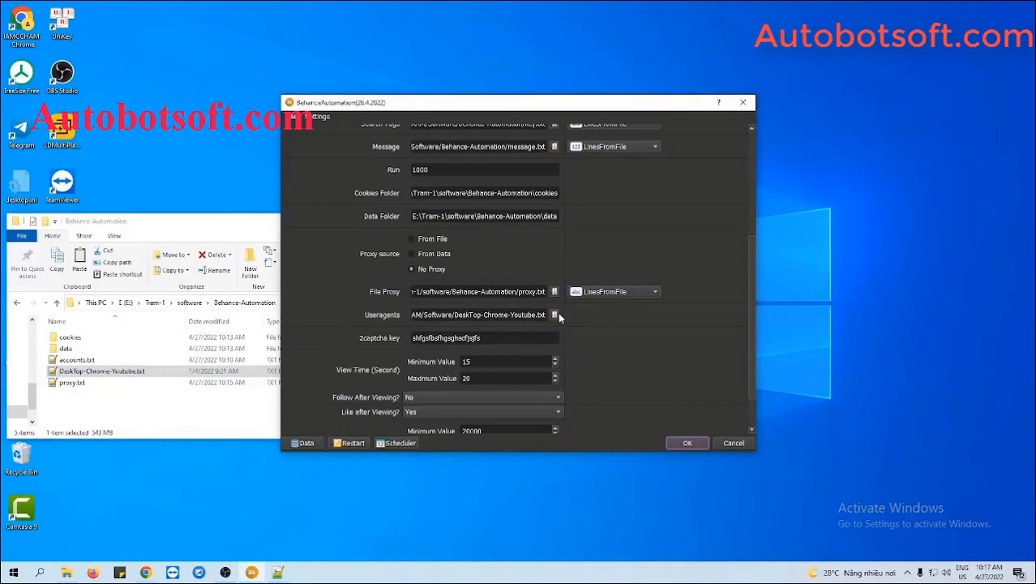
left_click(555, 314)
left_click(479, 223)
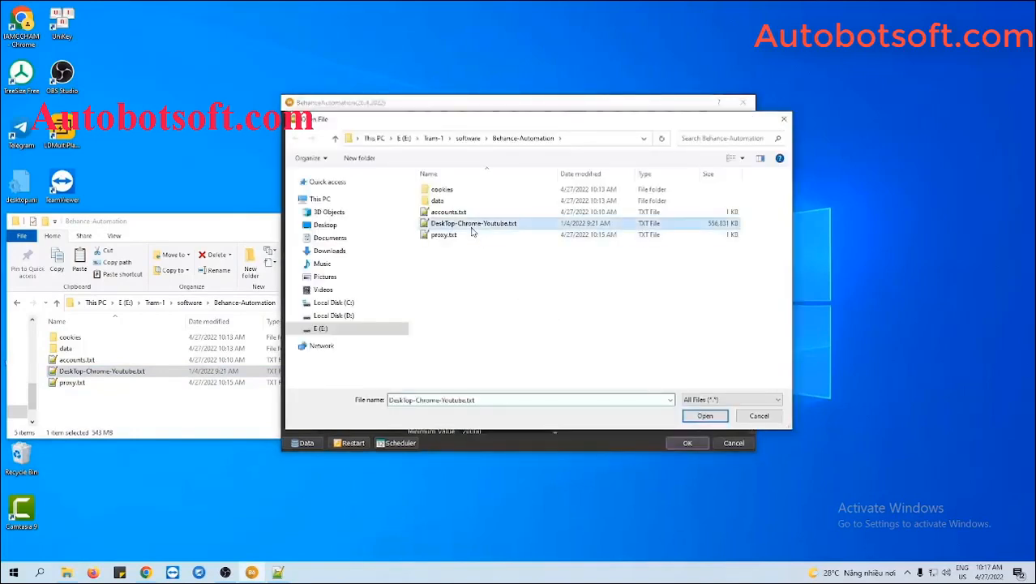
left_click(717, 419)
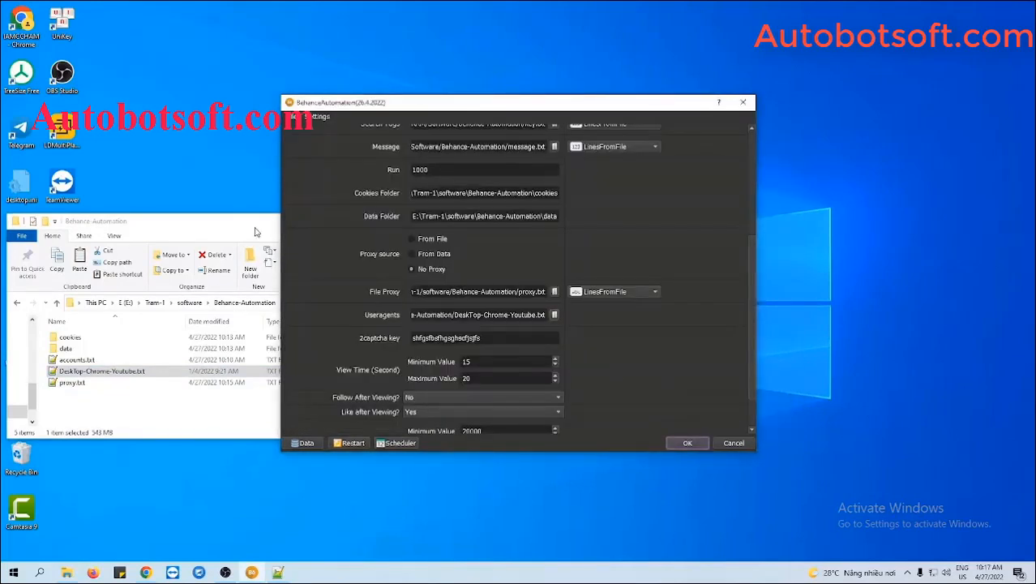
left_click(255, 232)
left_click(355, 222)
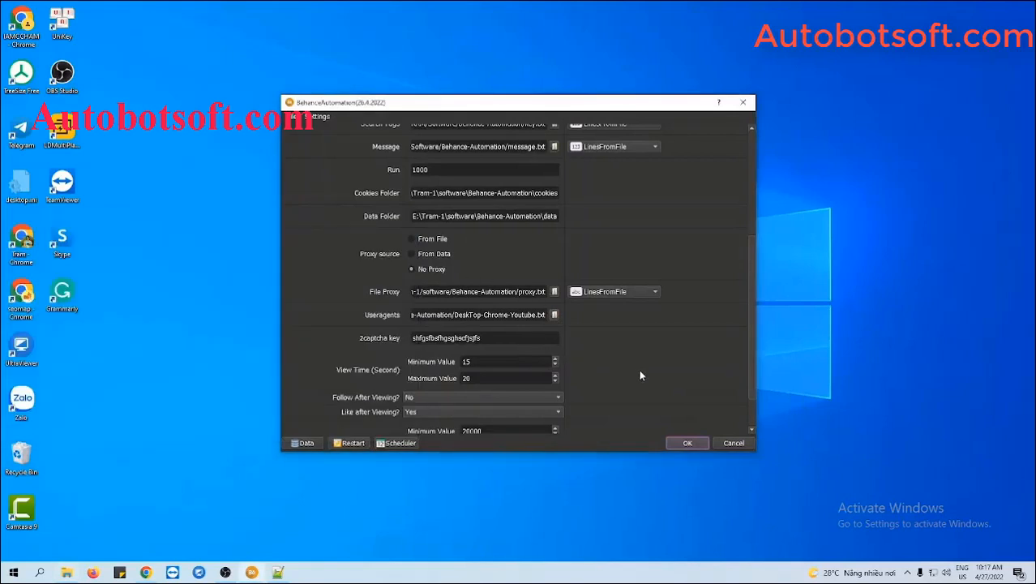
scroll(641, 376, "down", 1)
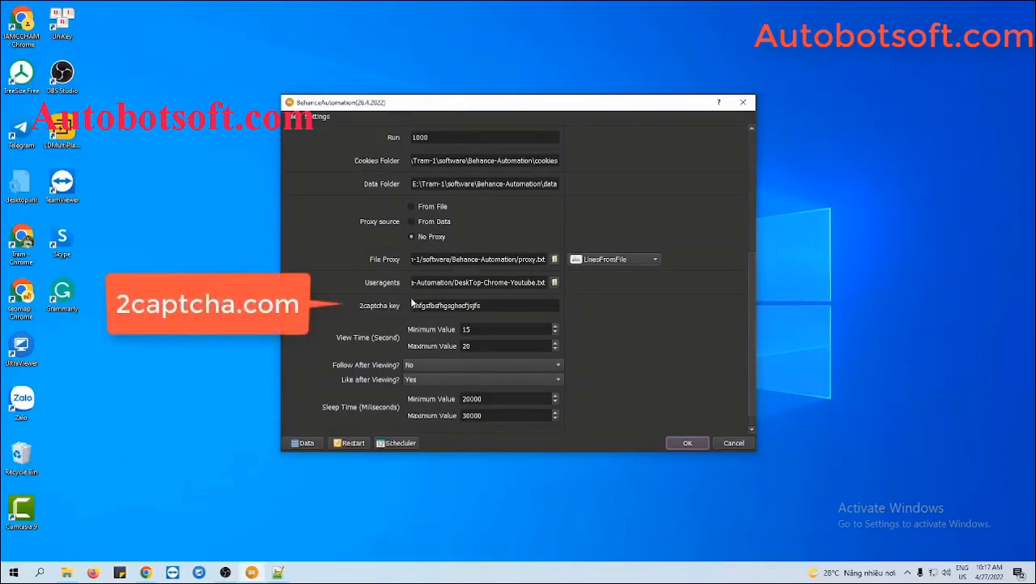
- Check the 2captcha key and leave it unchanged
left_click(483, 306)
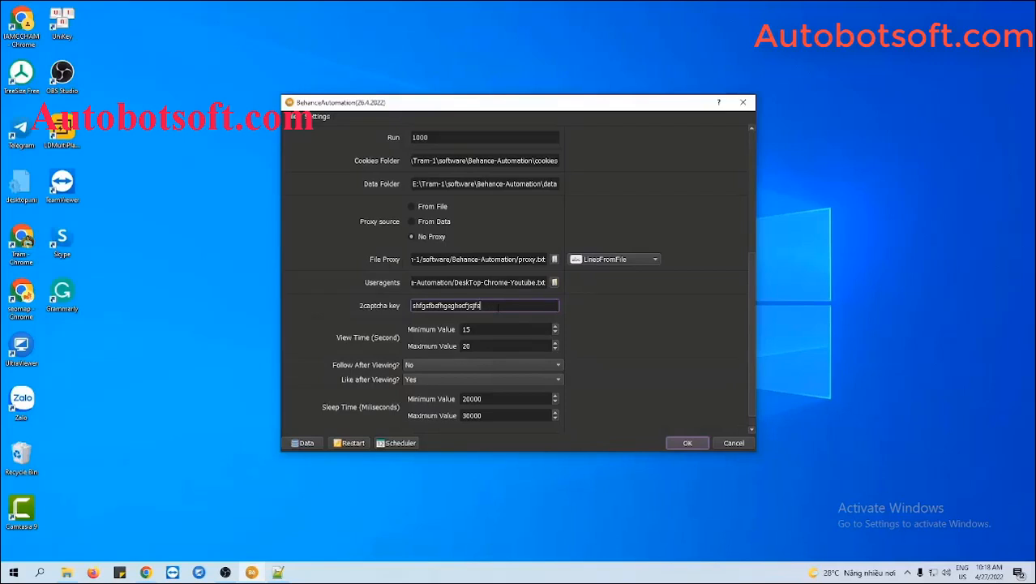
left_click(625, 341)
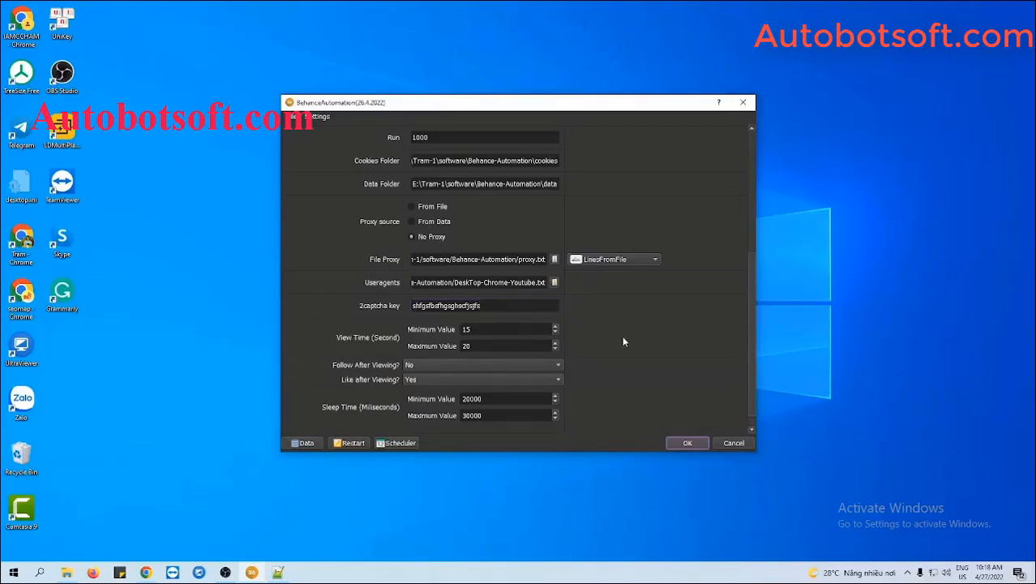
scroll(623, 342, "down", 1)
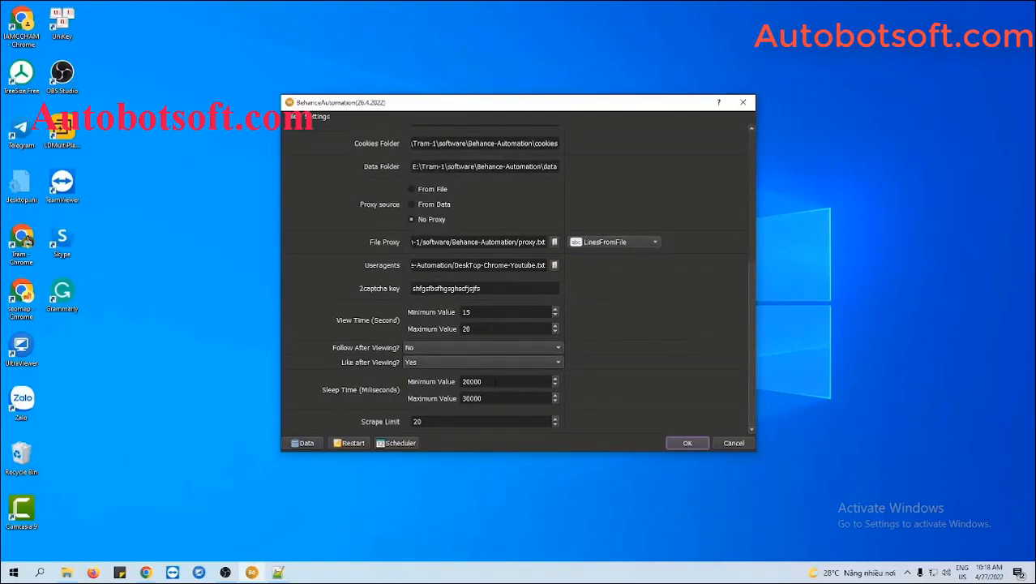
- Change Sleep Time from 20000–30000 to 5000–7000 milliseconds
left_click(496, 382)
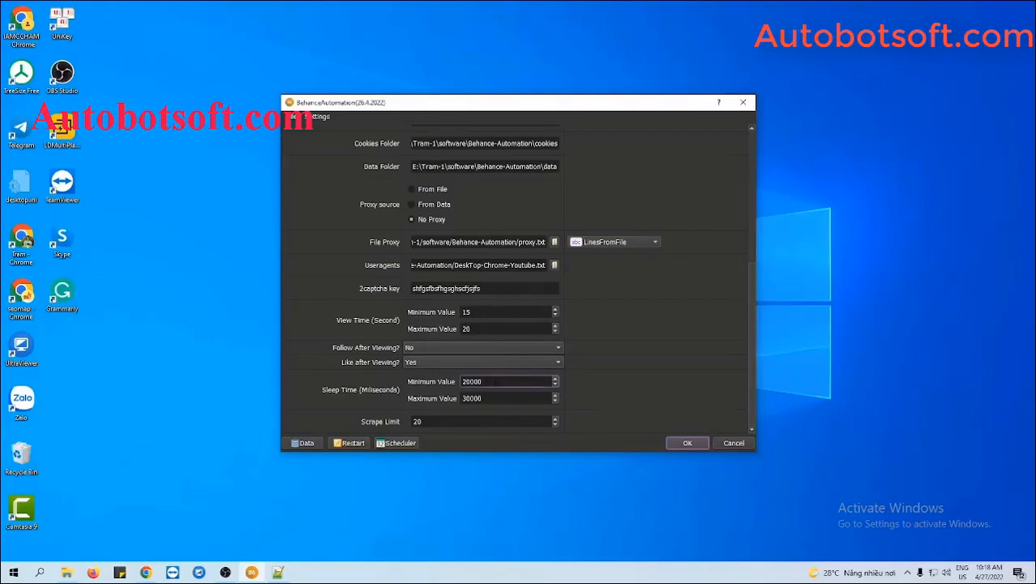
left_click(483, 399)
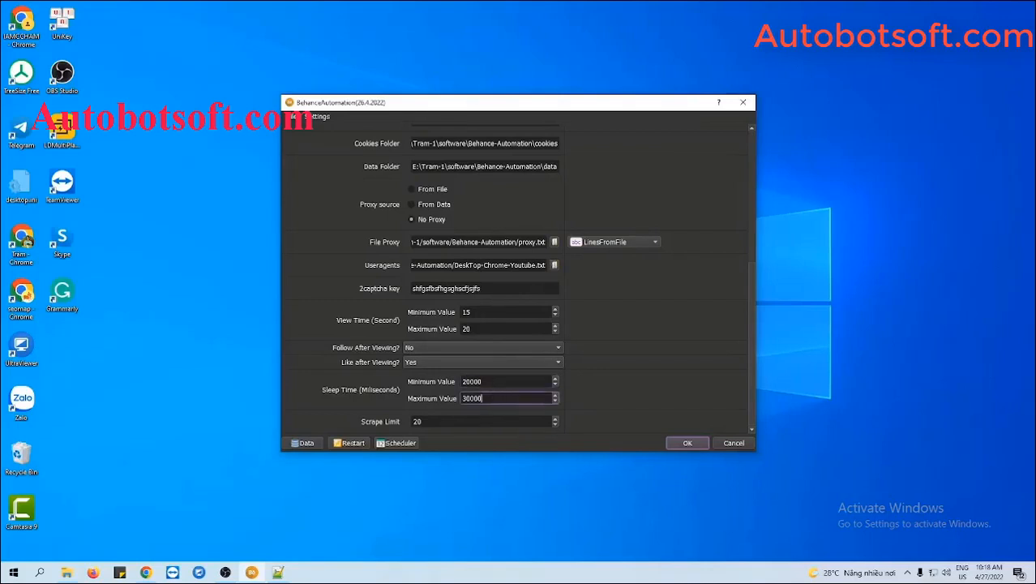
left_click(484, 382)
left_click_drag(483, 381, 459, 382)
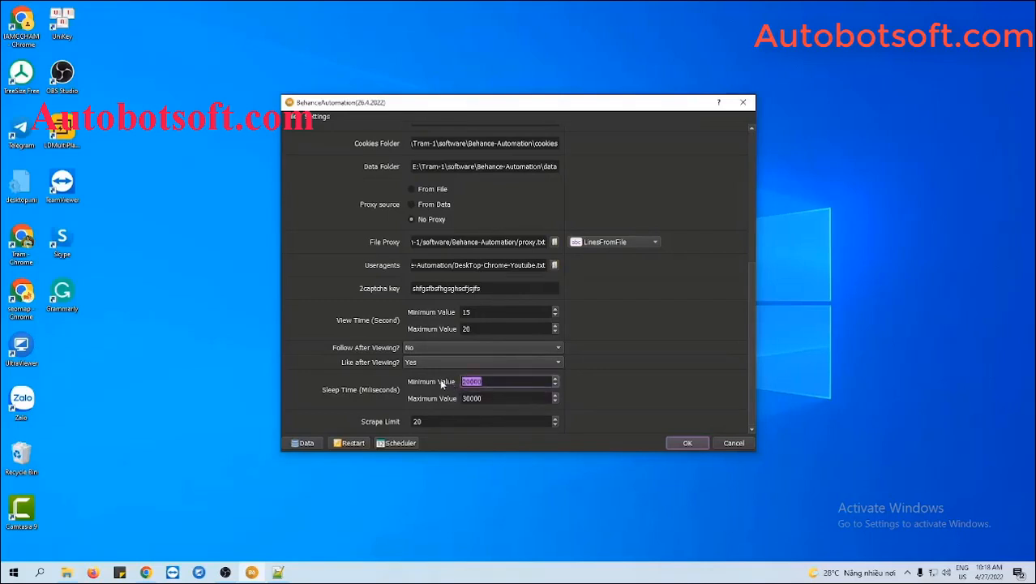
type("5000")
left_click(483, 398)
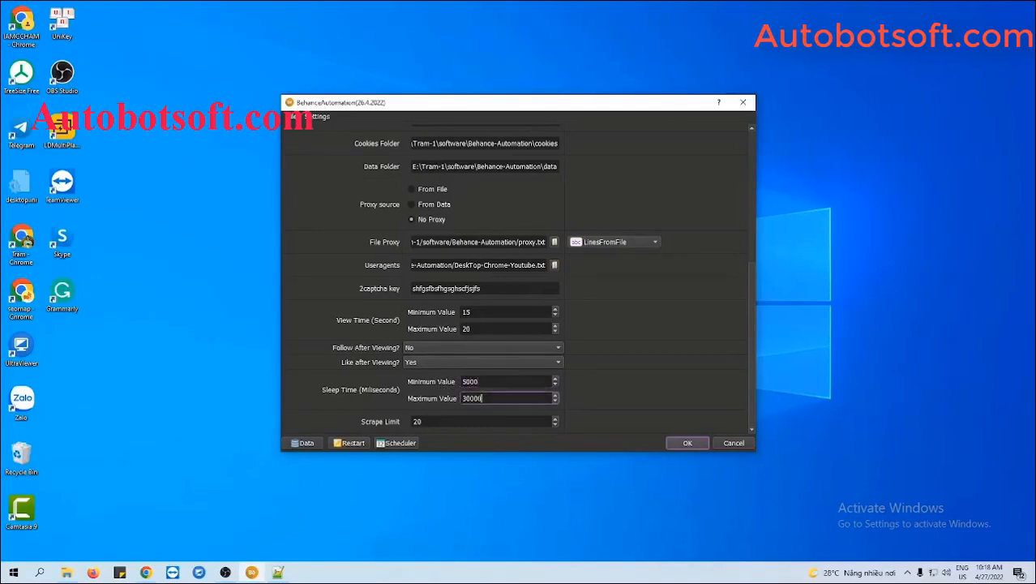
left_click_drag(484, 399, 450, 398)
type("7000")
left_click(581, 387)
scroll(714, 210, "up", 5)
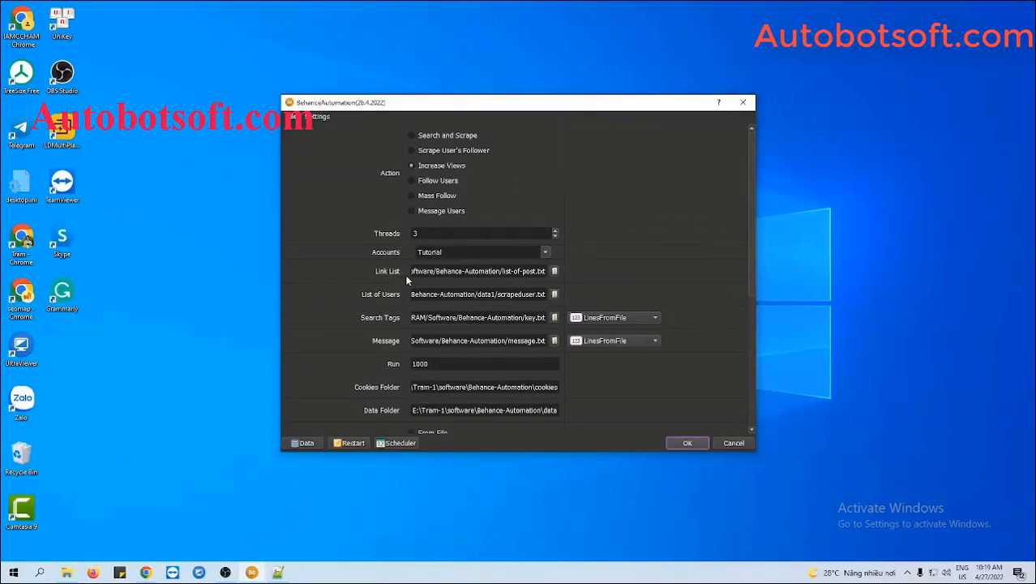
- Add a new text document named list-post.txt in Behance-Automation and open it in Notepad++
left_click(66, 572)
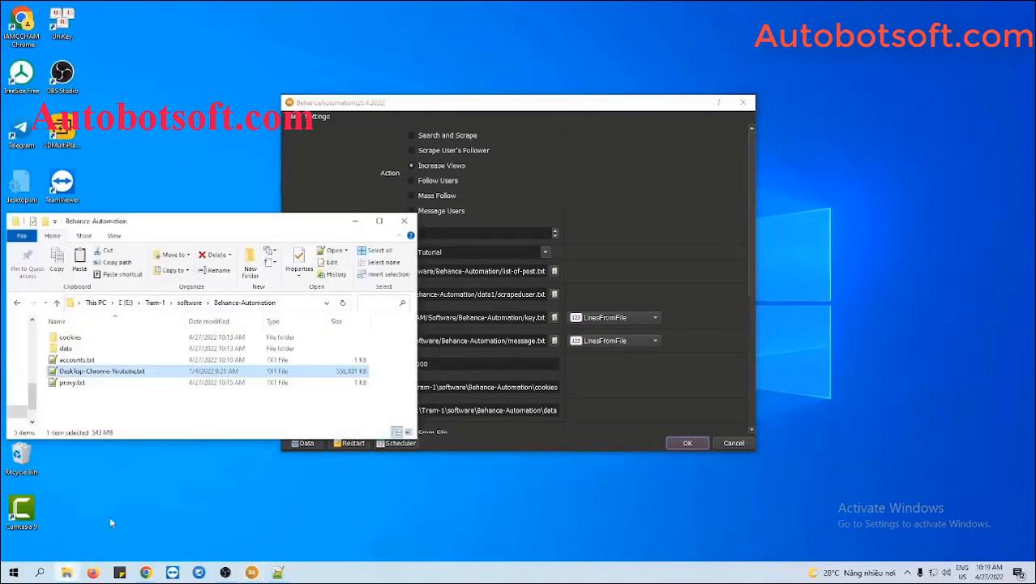
right_click(115, 395)
mouse_move(152, 373)
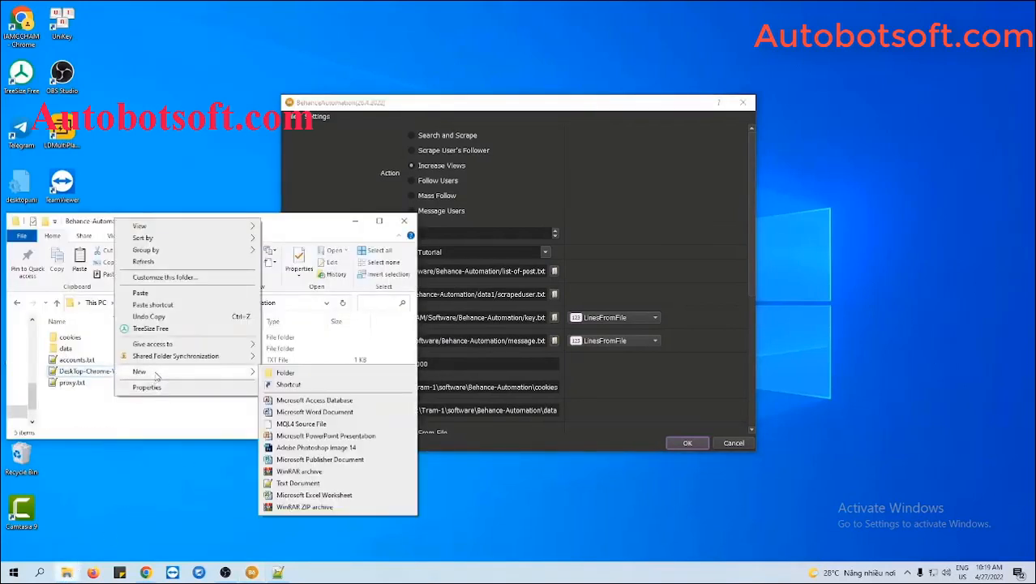
left_click(296, 483)
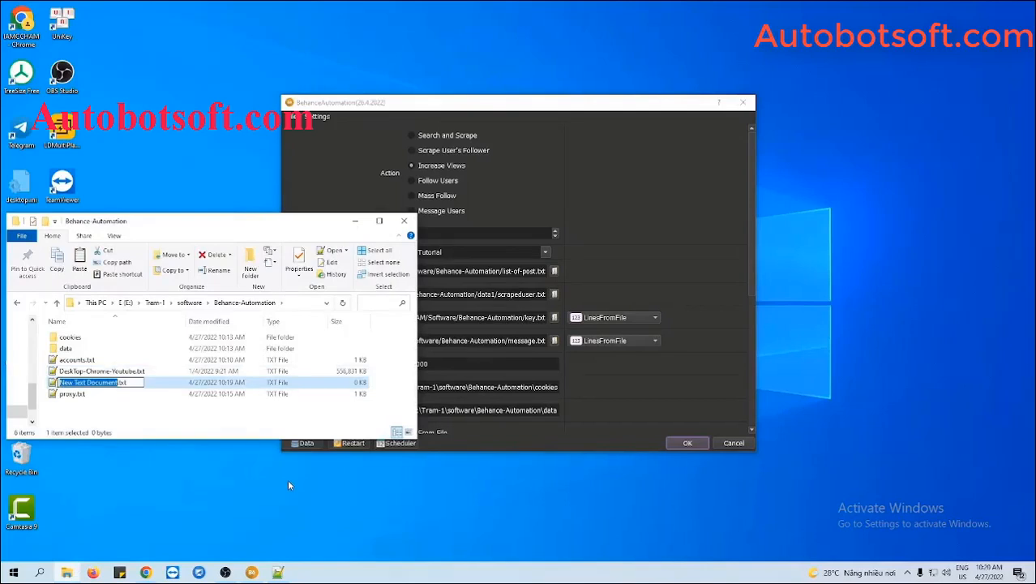
type("list.tx")
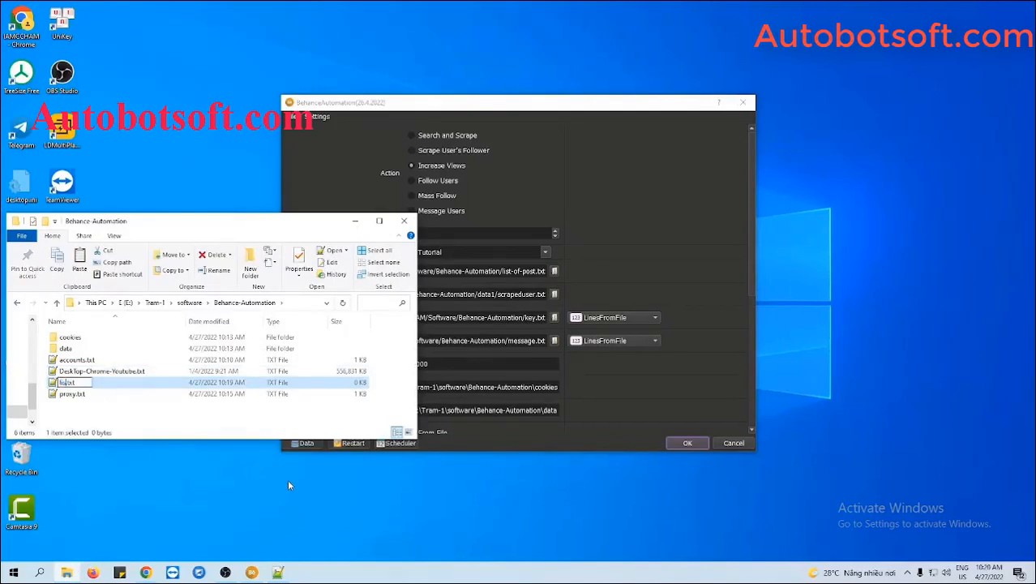
type("t")
type("-of-")
type("post")
key("Return")
double_click(77, 382)
mouse_move(146, 572)
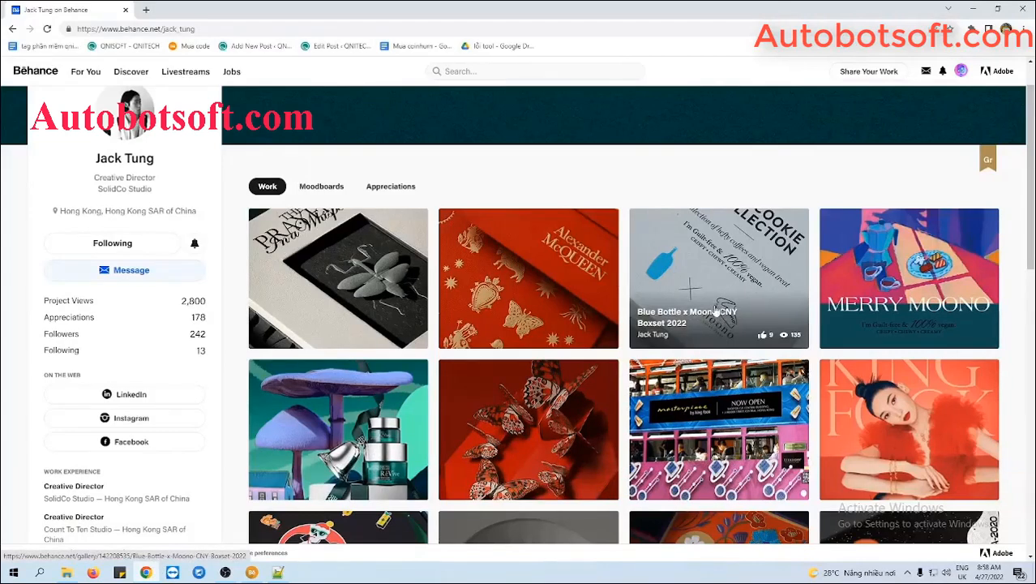
- Open the Blue Bottle x Moono CNY Boxset 2022 project and take its page URL for the link list
left_click(721, 296)
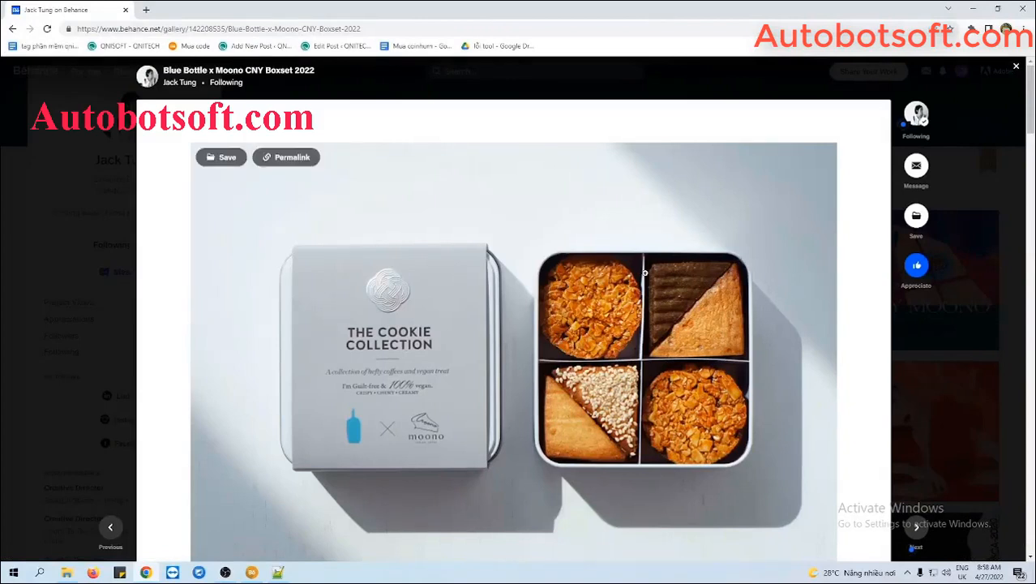
left_click(393, 28)
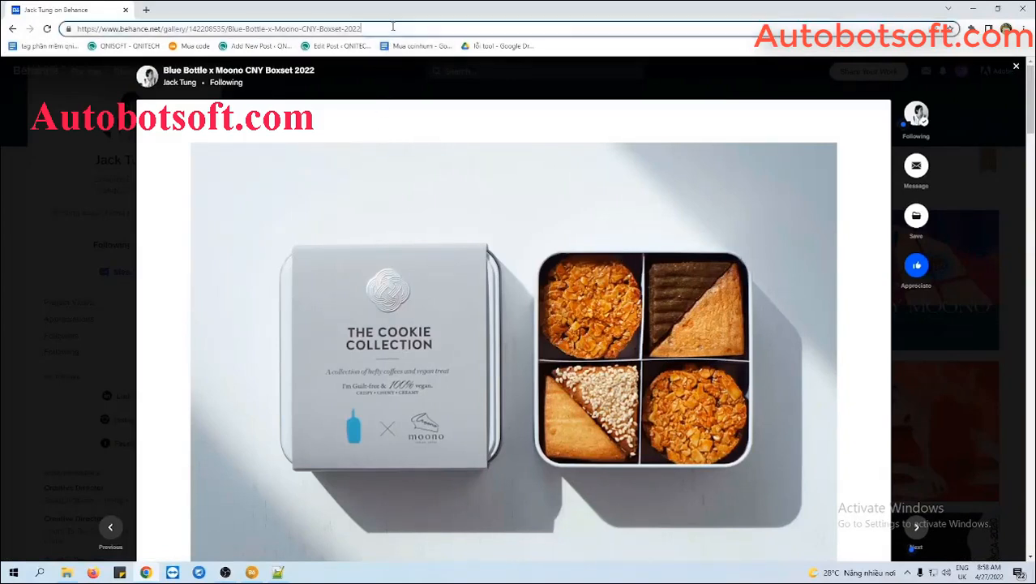
key("ctrl+a")
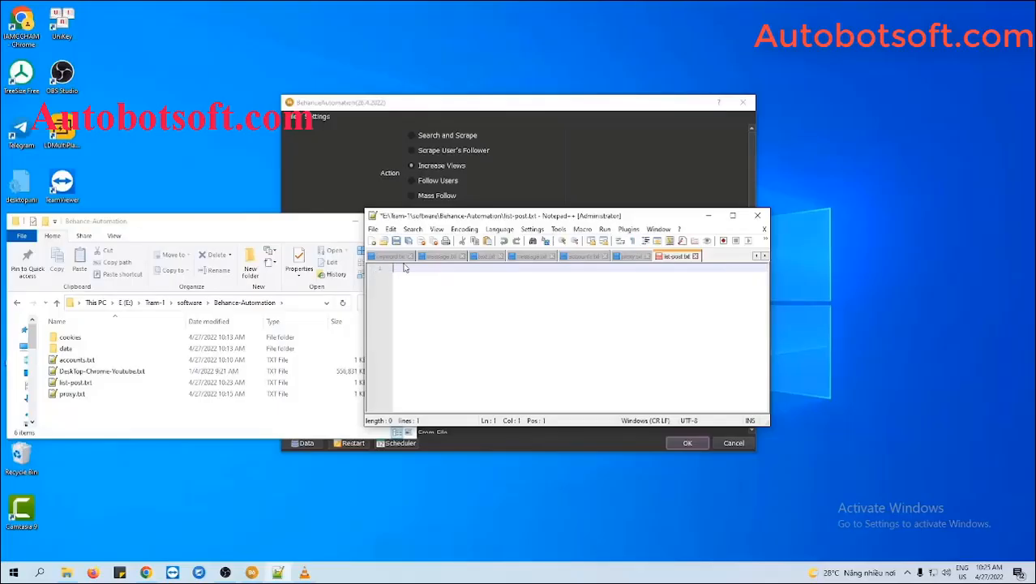
type("https://www.behance.net/gallery/142208535/Blue-Bottle-x-Moono-CNY-Boxset-2022")
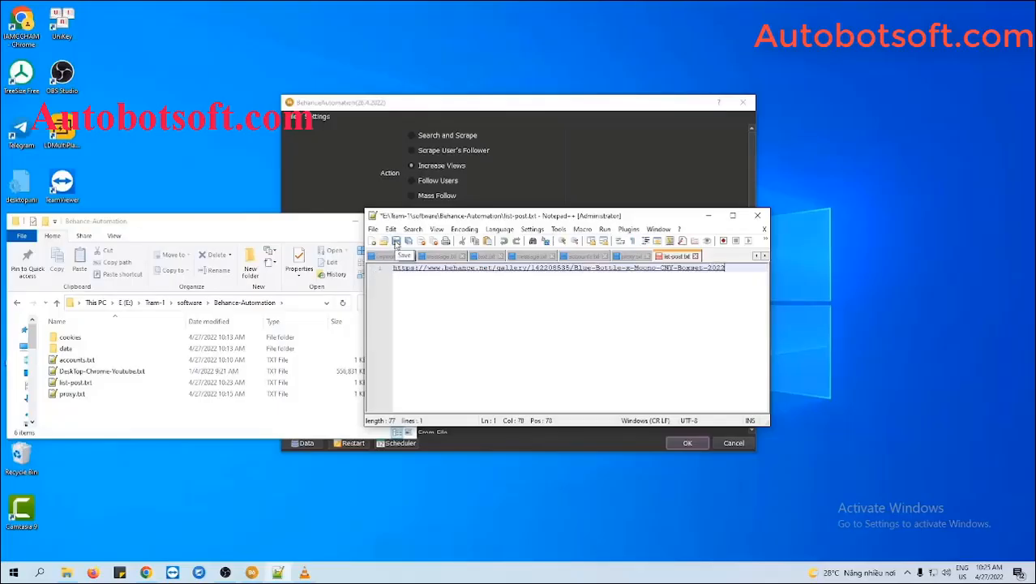
- Save list-post.txt with the Blue Bottle link, then minimise File Explorer and Notepad++
left_click(396, 241)
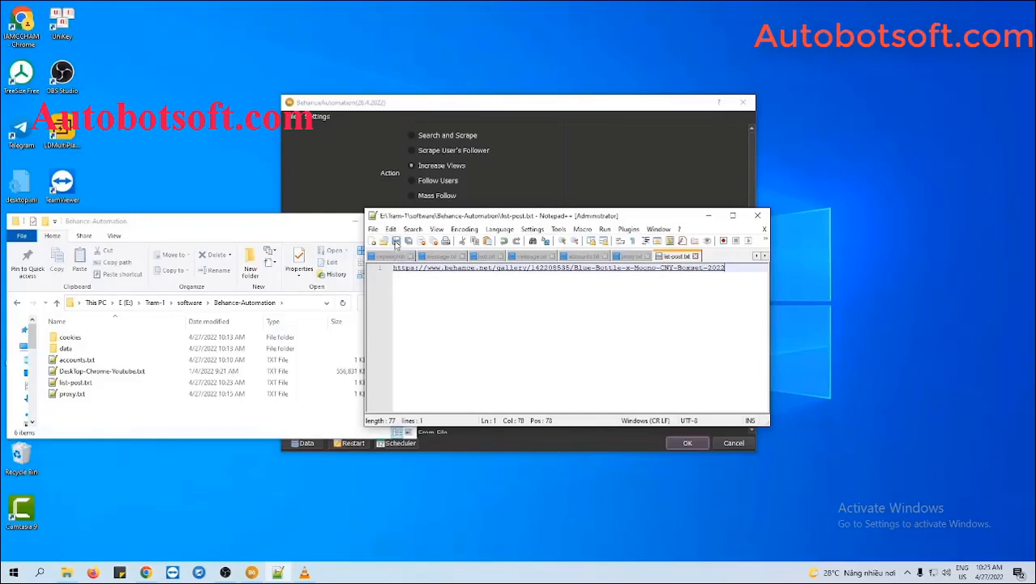
left_click(356, 221)
left_click(707, 215)
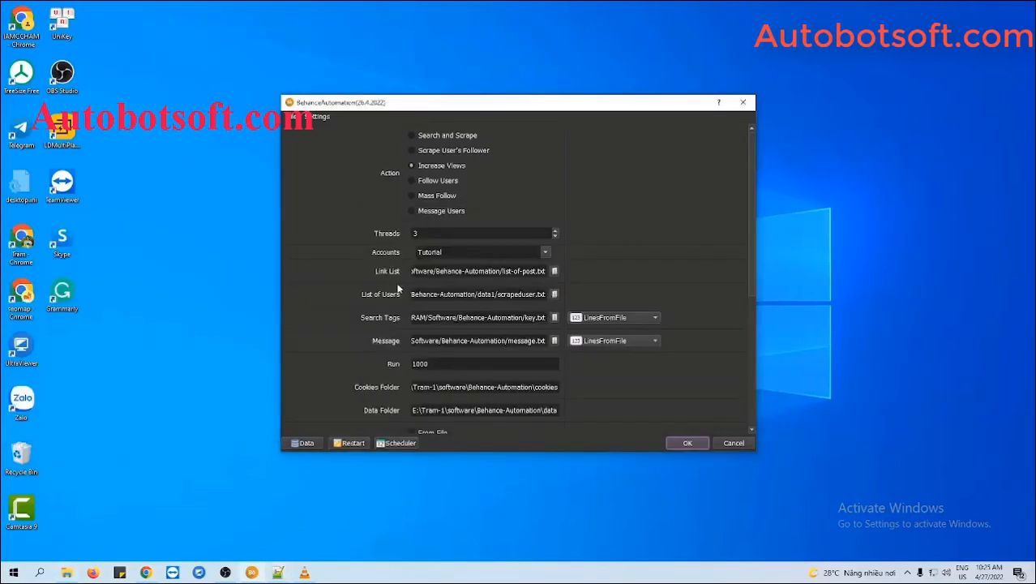
- Load list-post.txt as the Link List file
left_click(555, 270)
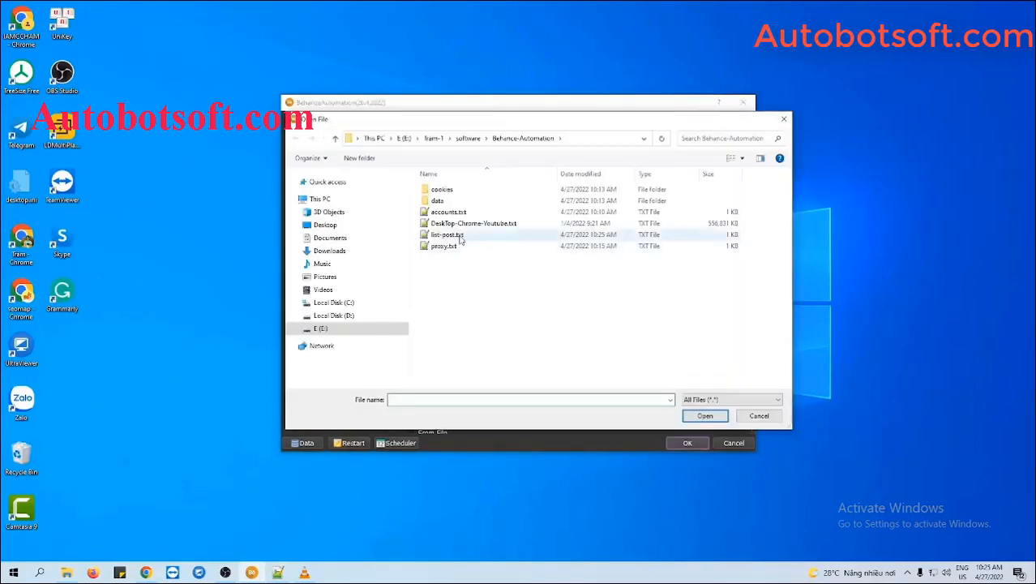
left_click(447, 235)
left_click(703, 417)
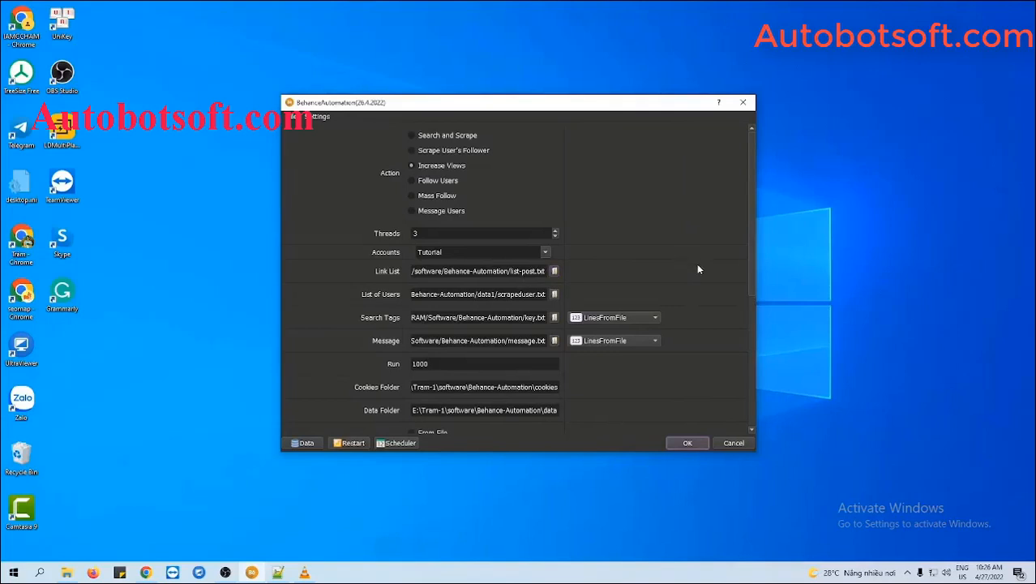
- Set Like after Viewing to Yes and Follow After Viewing to No
scroll(712, 337, "down", 5)
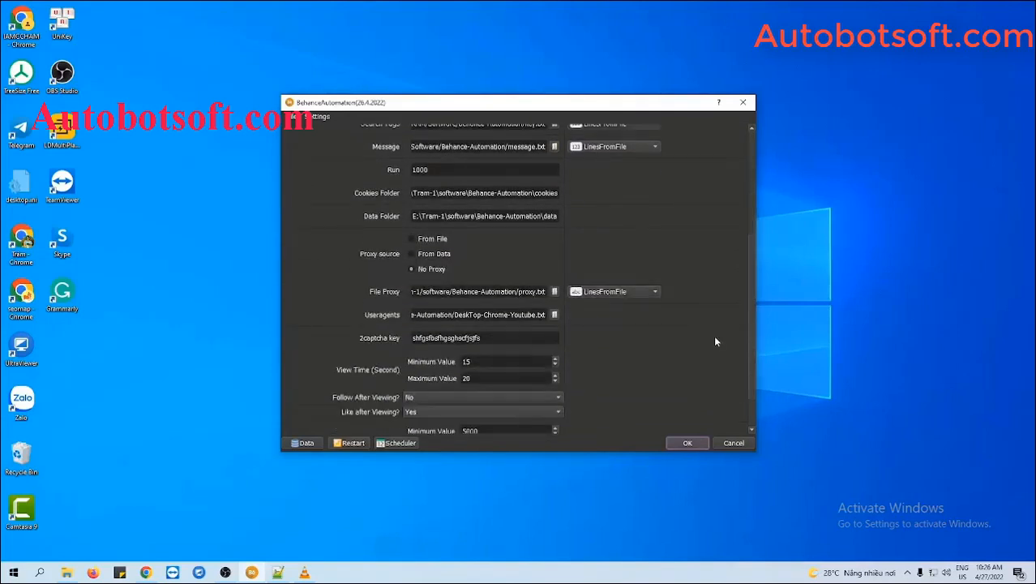
scroll(716, 341, "down", 2)
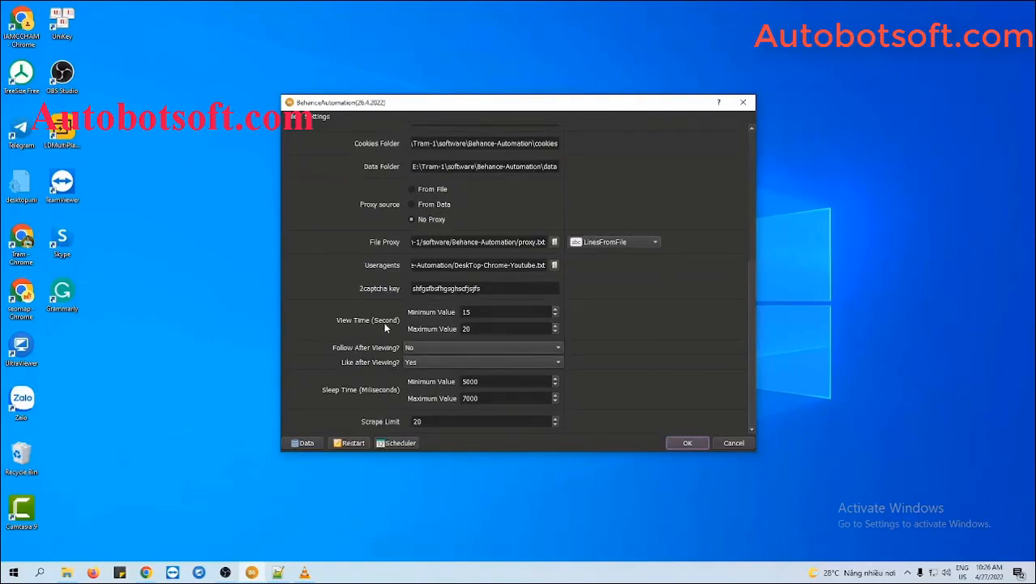
left_click(470, 312)
left_click(484, 328)
left_click(419, 348)
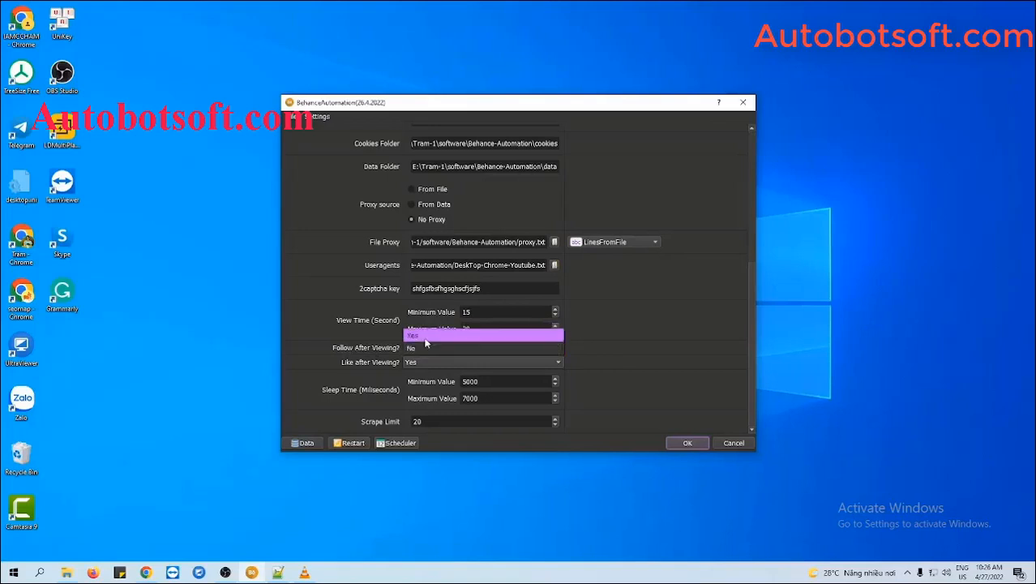
left_click(421, 330)
left_click(418, 364)
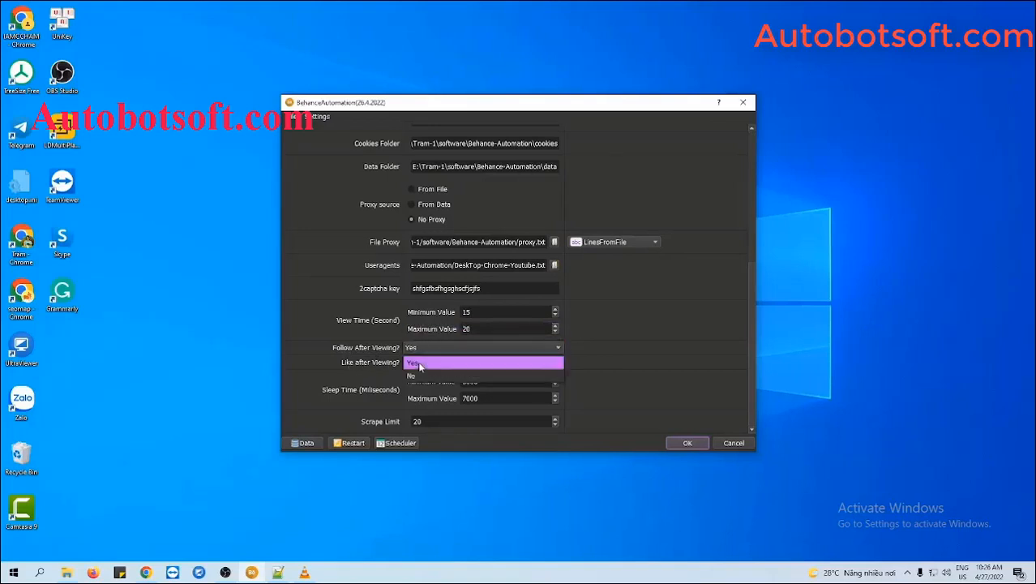
left_click(419, 366)
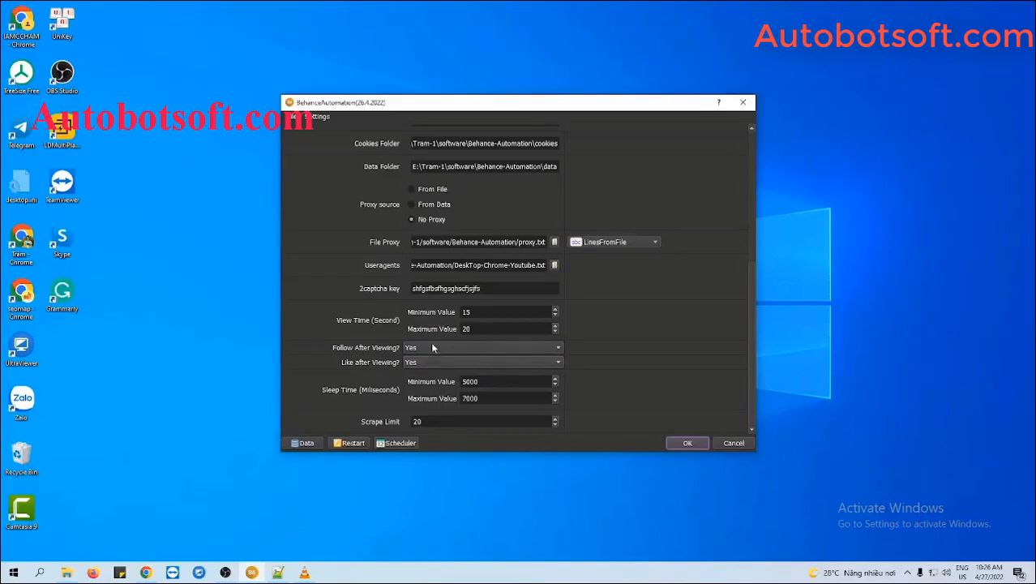
left_click(432, 348)
left_click(463, 359)
- Start the Increase Views run with OK, show Browser #1 and Browser #2, and tile the windows
left_click(687, 442)
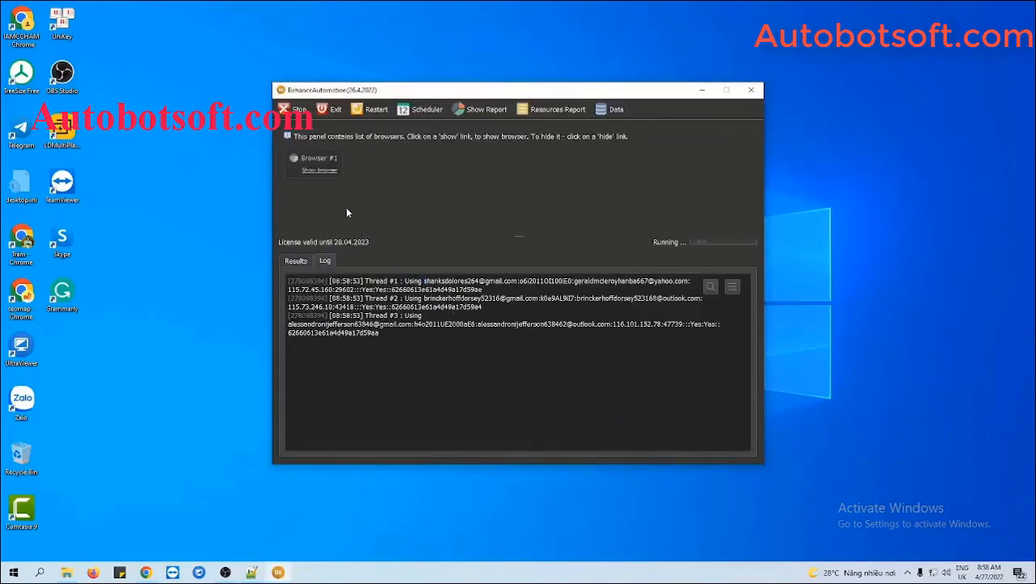
left_click(320, 169)
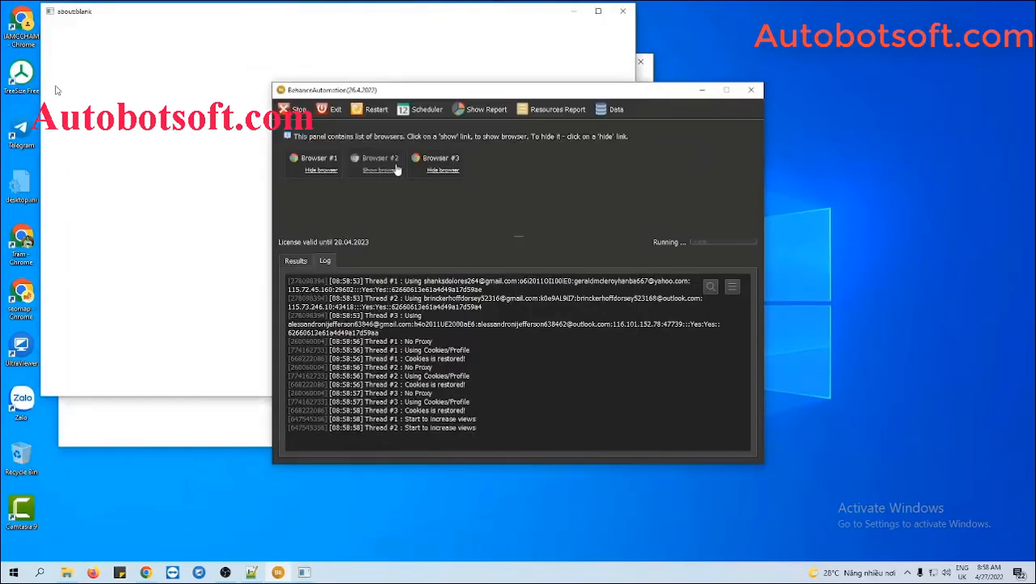
left_click(382, 169)
left_click(716, 473)
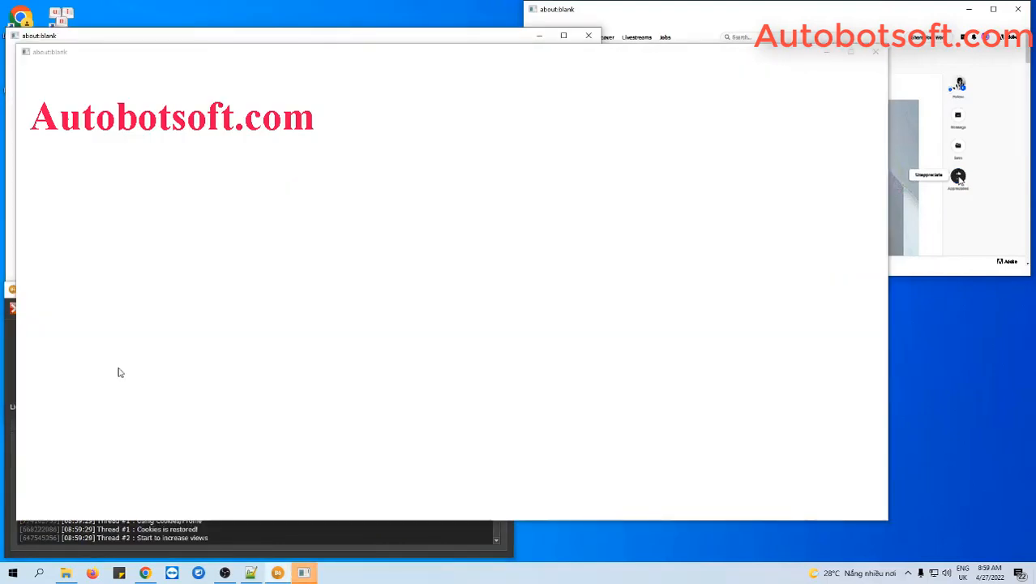
- Arrange the windows side by side and show Browser #1 again while the threads like the post
right_click(670, 573)
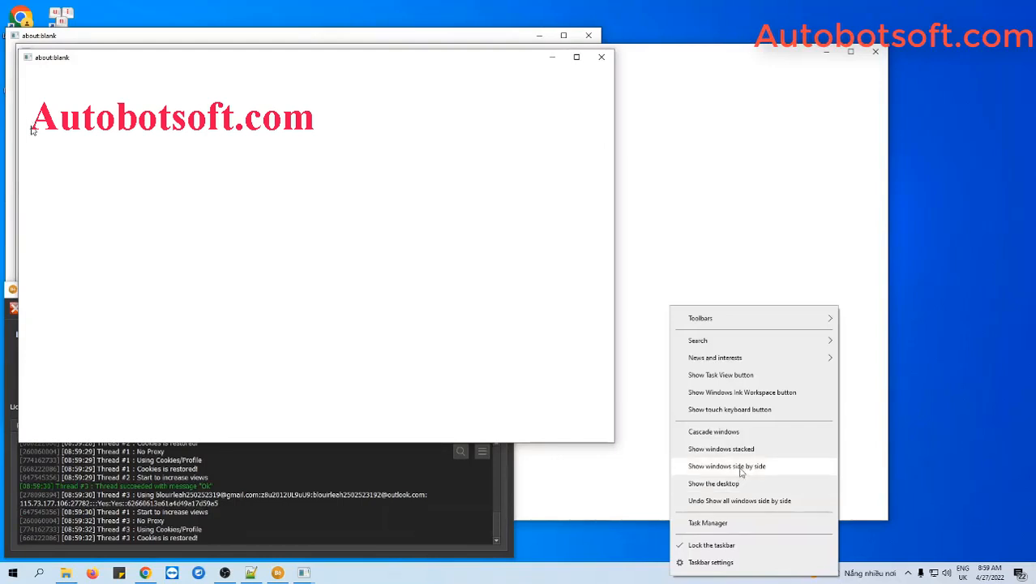
left_click(741, 470)
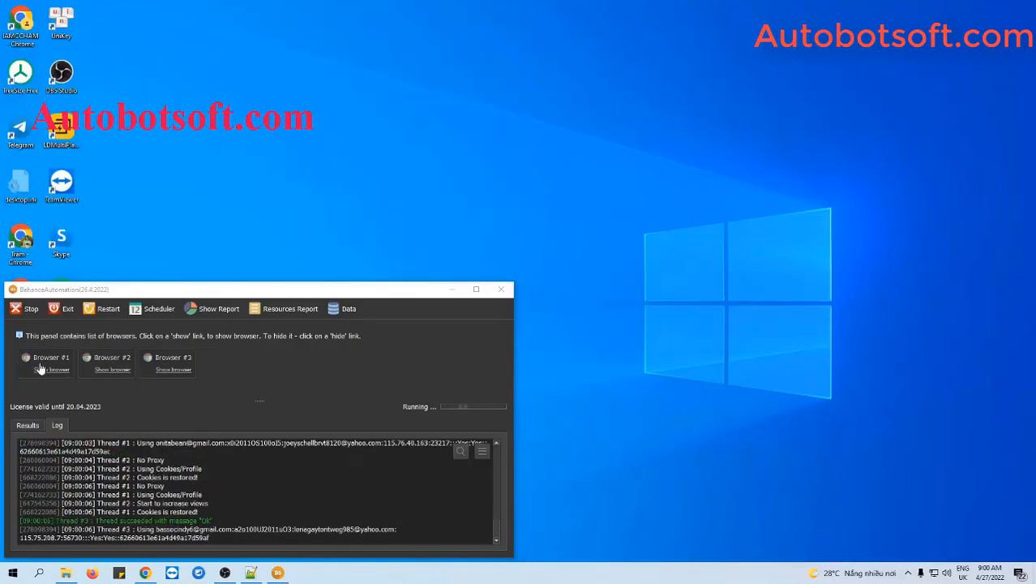
left_click(40, 369)
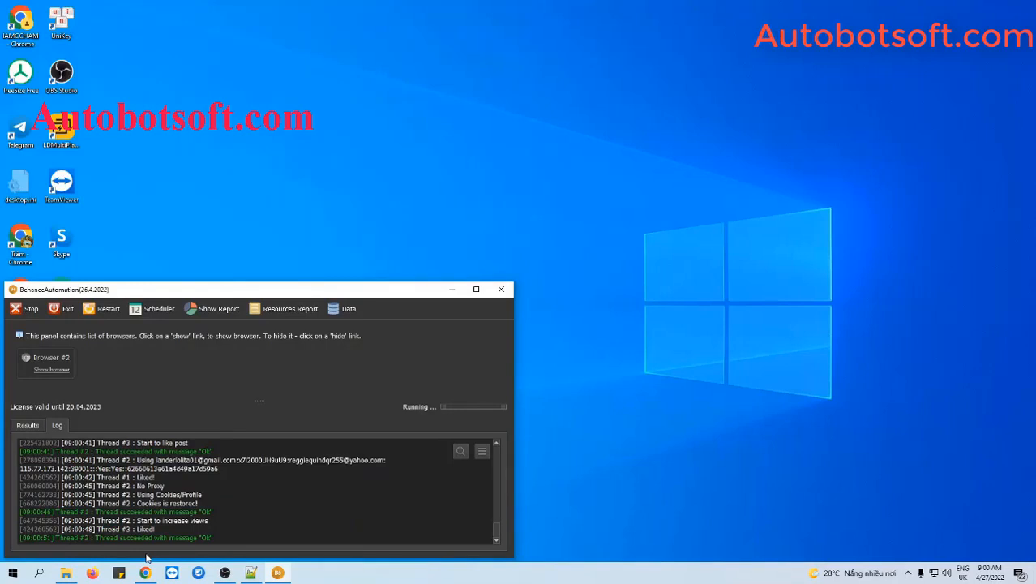
mouse_move(145, 573)
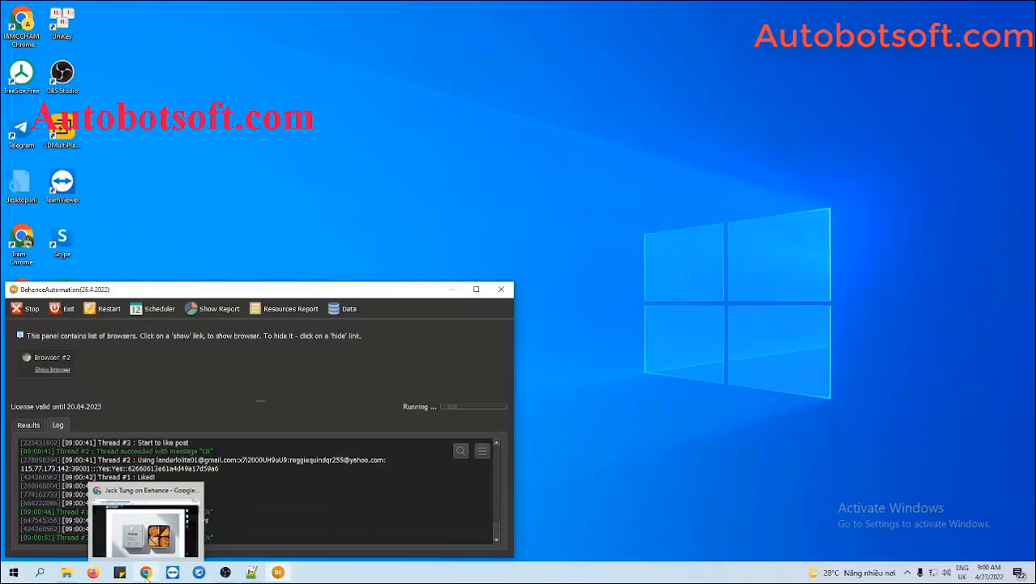
- Reload the Blue Bottle project page and confirm it shows Appreciated, 19 appreciations and 146 views
left_click(146, 574)
scroll(633, 369, "up", 1)
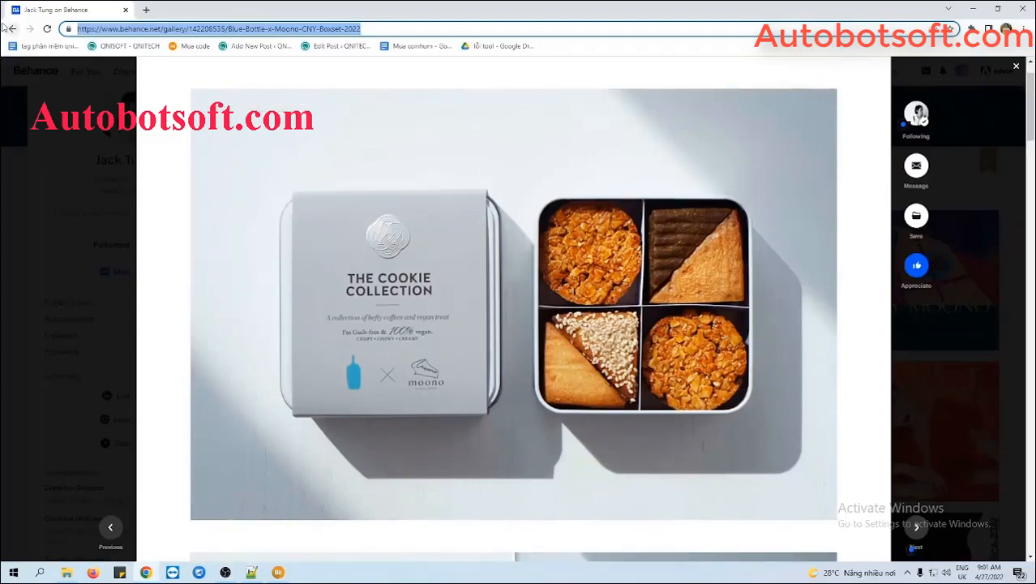
key("Return")
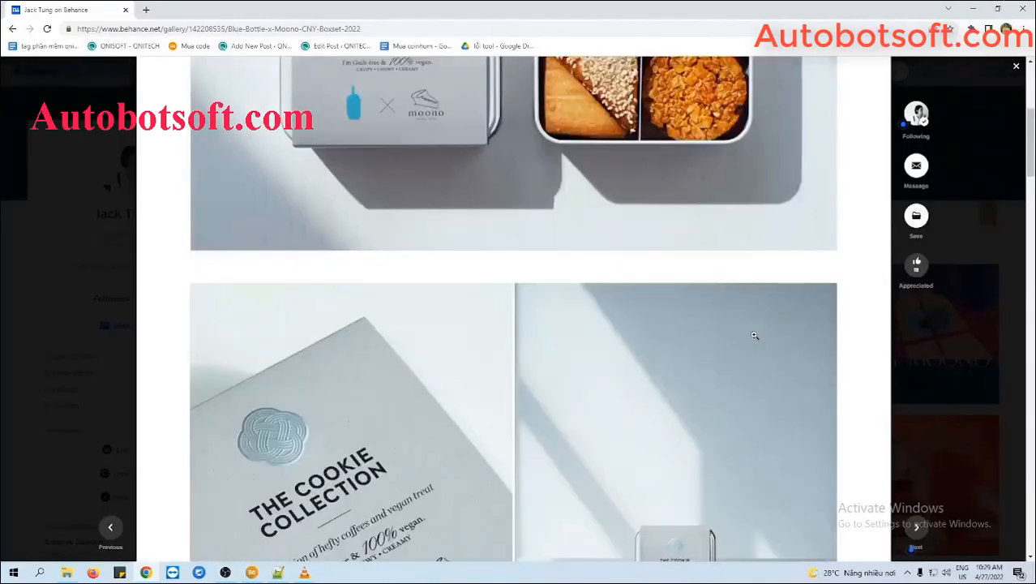
scroll(753, 334, "down", 3)
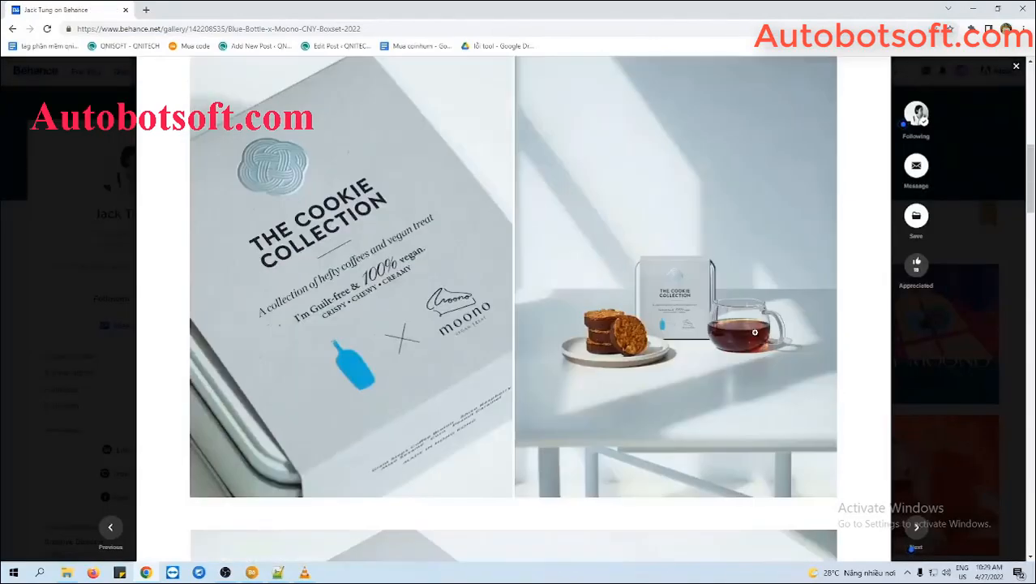
scroll(754, 333, "down", 20)
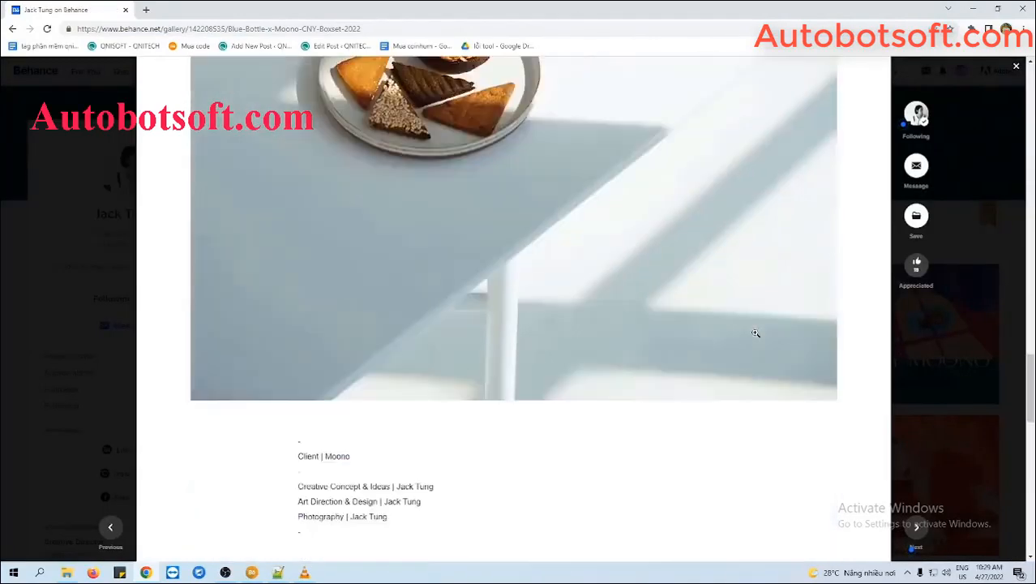